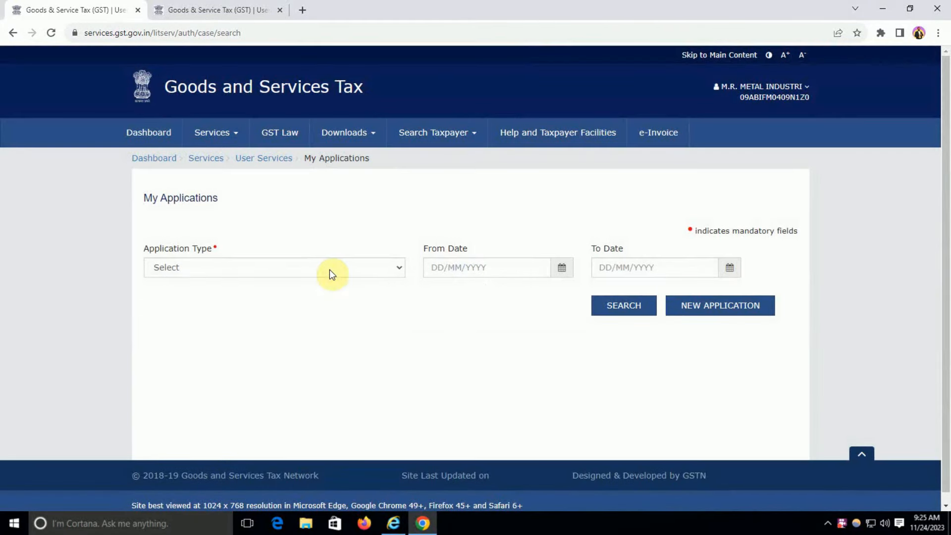
Start a new application of type Appeal to Appellate Authority.
{"action": "left_click", "coordinate": [329, 269]}
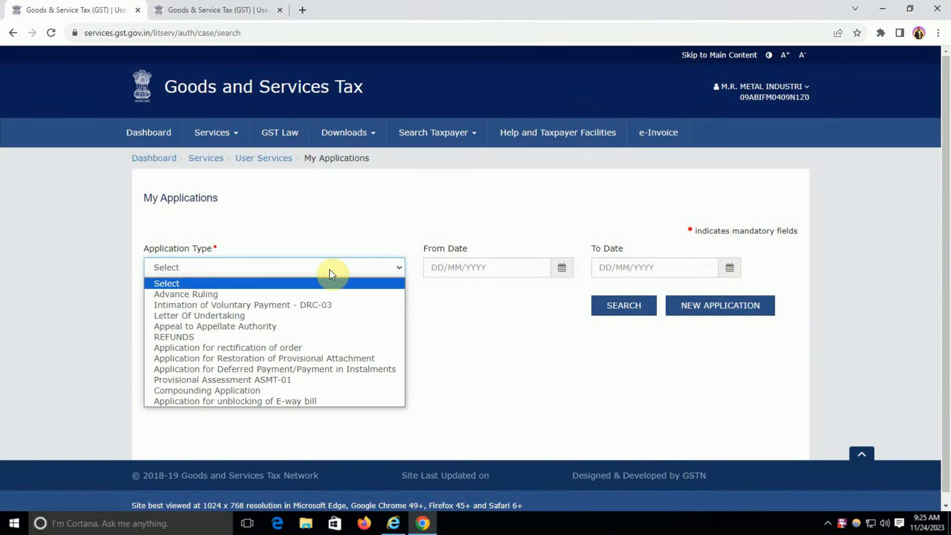
{"action": "left_click", "coordinate": [258, 326]}
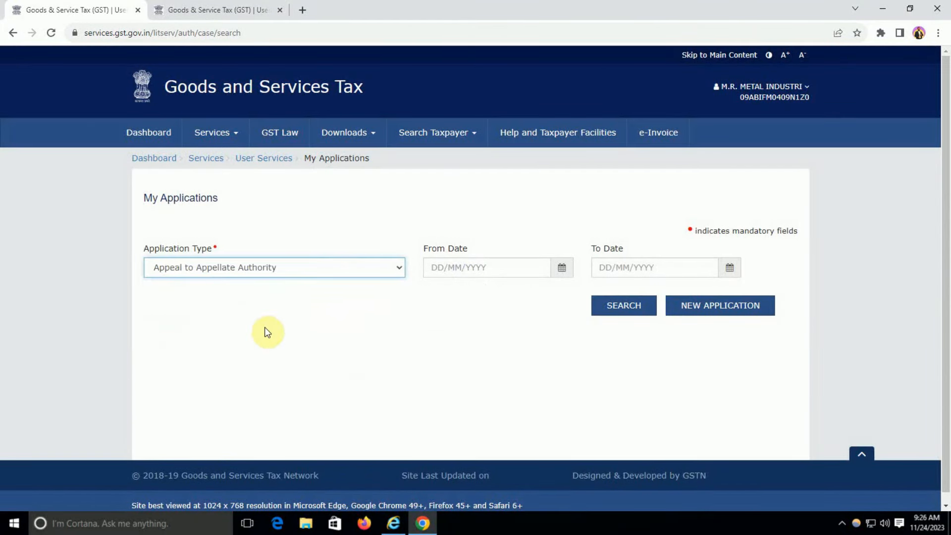
{"action": "left_click", "coordinate": [728, 305]}
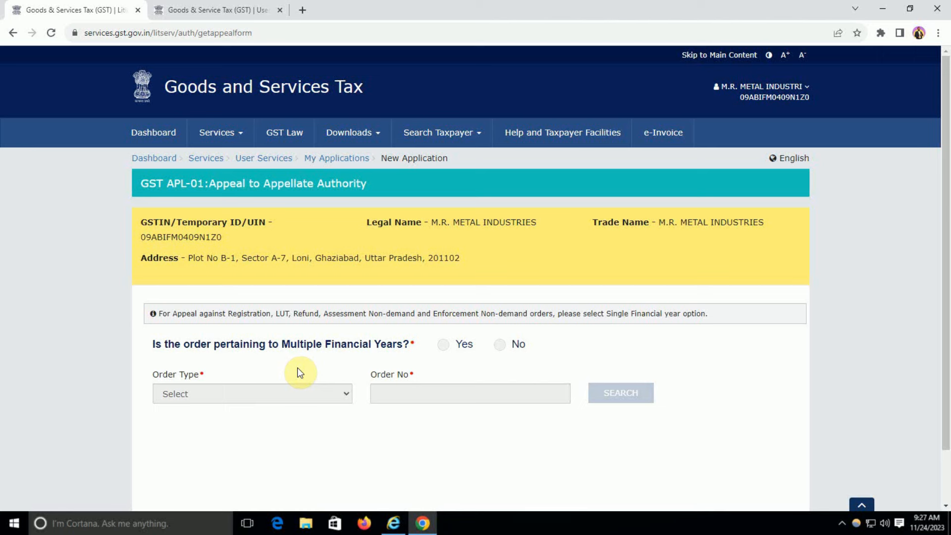
Answer No for multiple financial years, choose Refund Order as the order type, and search with the pasted order number.
{"action": "left_click", "coordinate": [499, 345]}
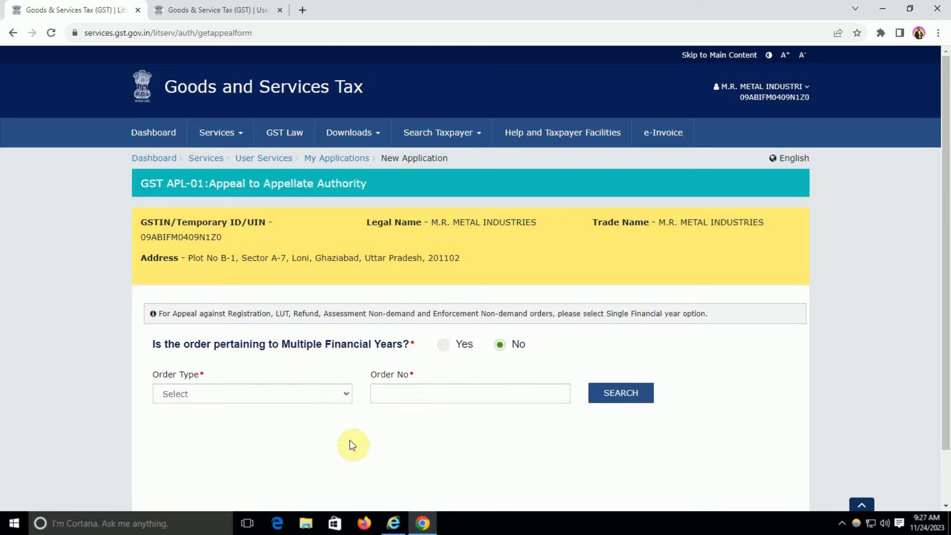
{"action": "left_click", "coordinate": [299, 394]}
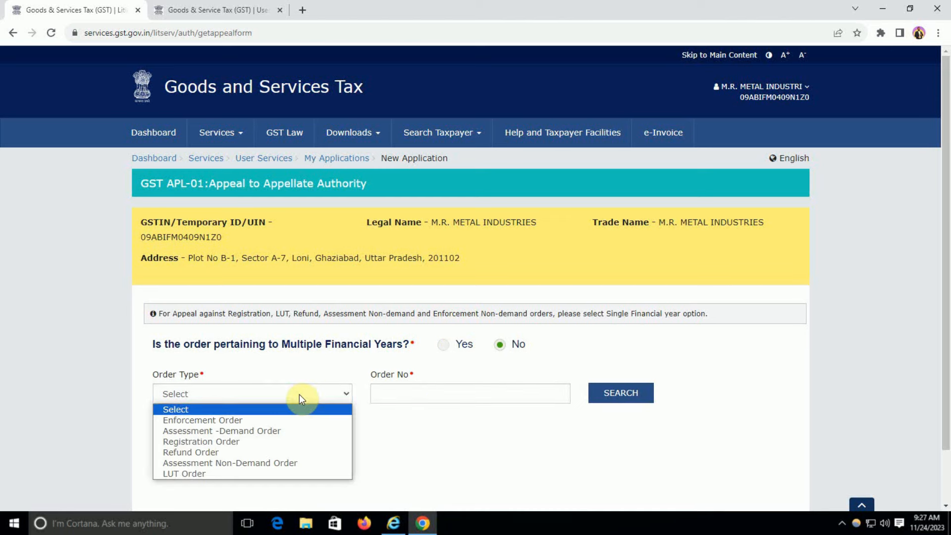
{"action": "left_click", "coordinate": [212, 454]}
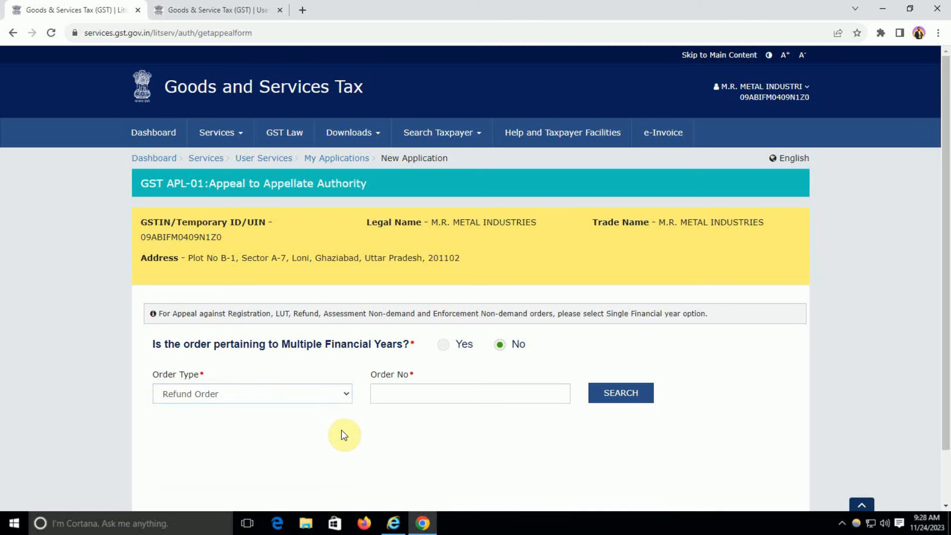
{"action": "left_click", "coordinate": [413, 397]}
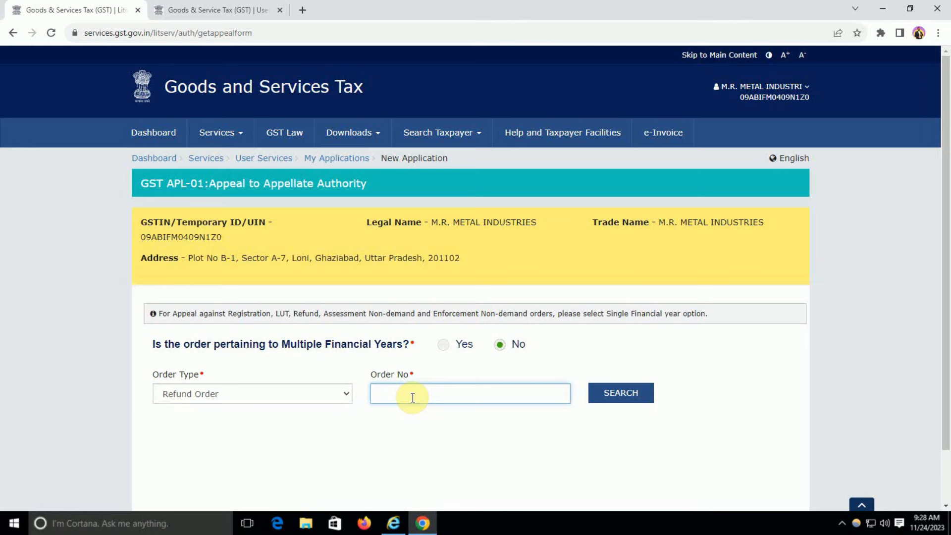
{"action": "key", "text": "ctrl+v"}
{"action": "left_click", "coordinate": [591, 415]}
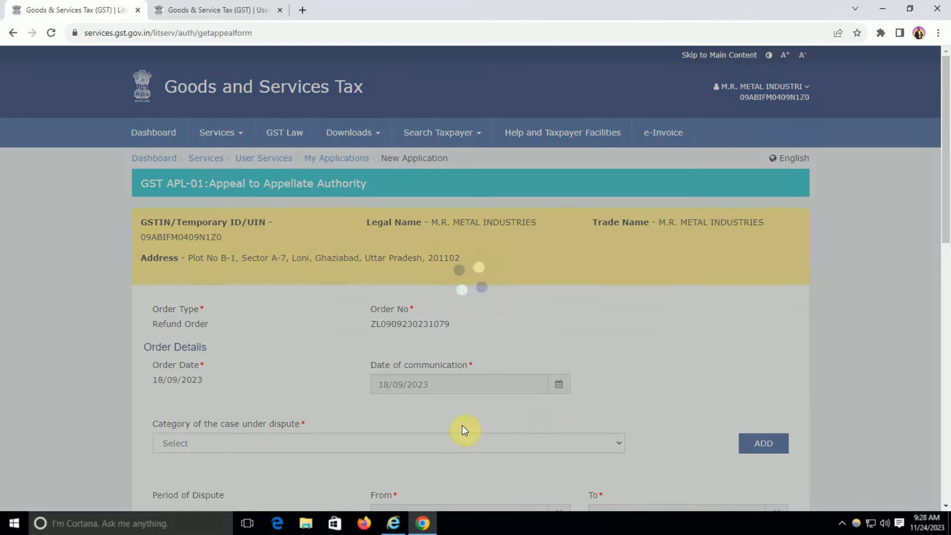
Add "13. Refund on wrong ground/Refund not granted/ Interest on delayed refund" as the category of the case under dispute.
{"action": "scroll", "coordinate": [462, 424], "scroll_direction": "down", "scroll_amount": 5}
{"action": "scroll", "coordinate": [460, 403], "scroll_direction": "up", "scroll_amount": 4}
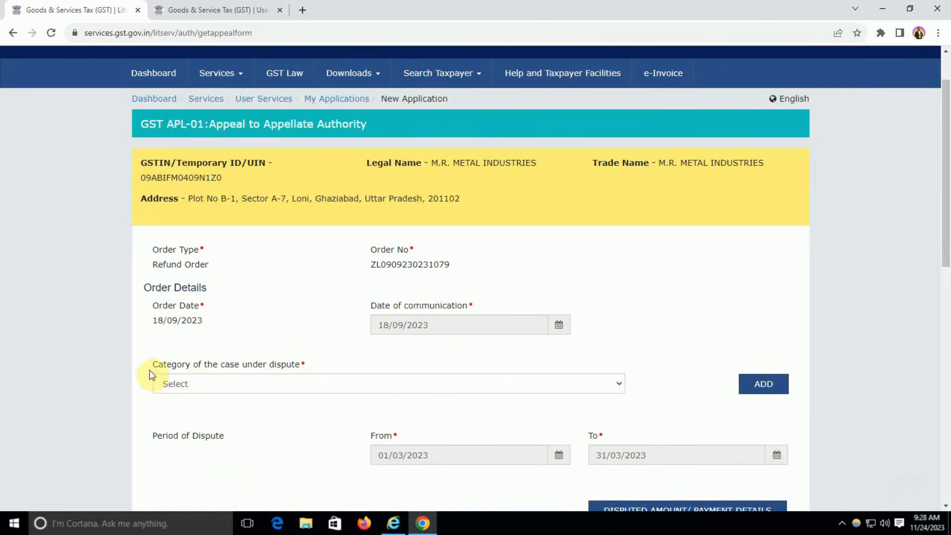
{"action": "left_click", "coordinate": [275, 386]}
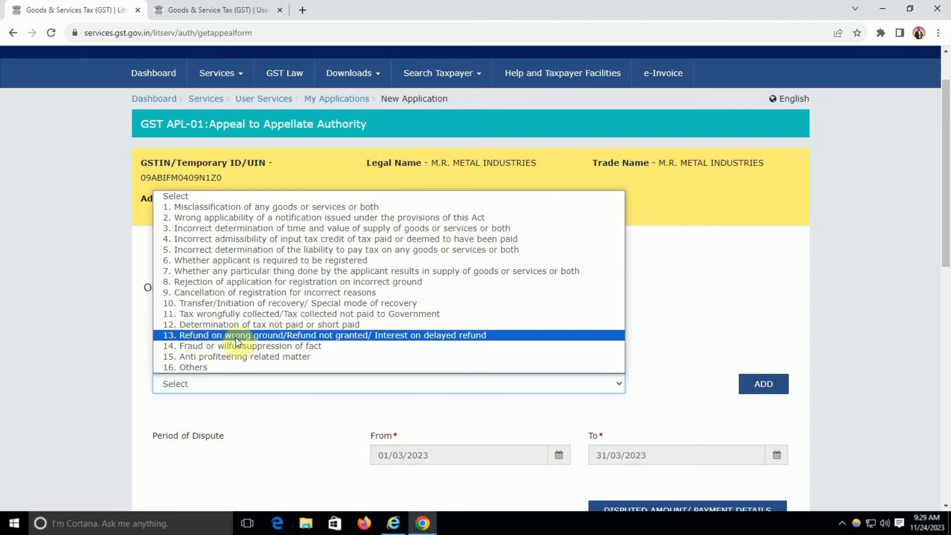
{"action": "left_click", "coordinate": [316, 337]}
{"action": "scroll", "coordinate": [314, 325], "scroll_direction": "down", "scroll_amount": 5}
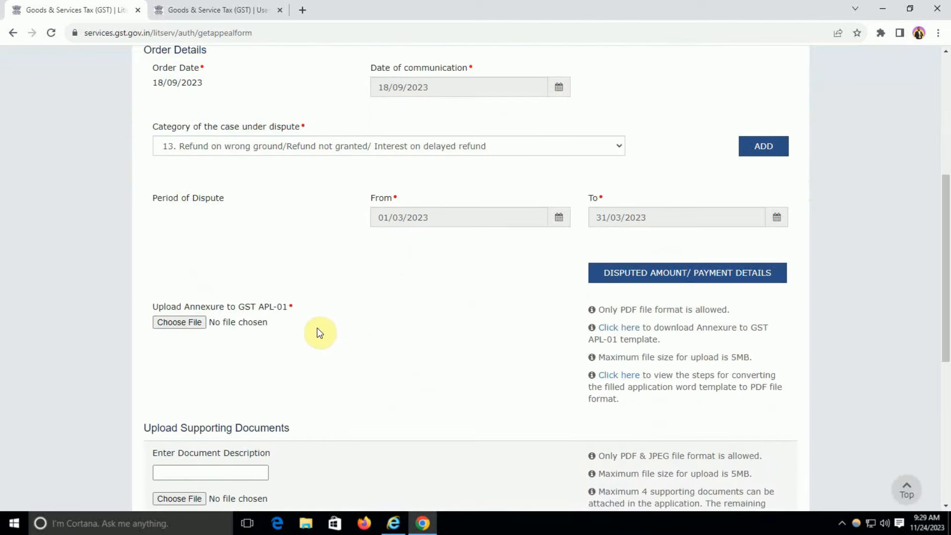
{"action": "scroll", "coordinate": [314, 322], "scroll_direction": "up", "scroll_amount": 3}
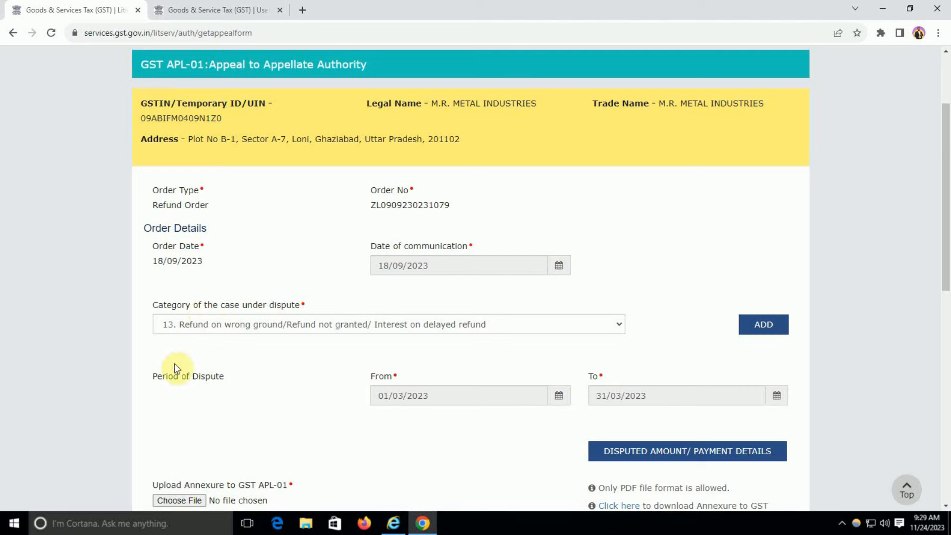
{"action": "left_click", "coordinate": [771, 325]}
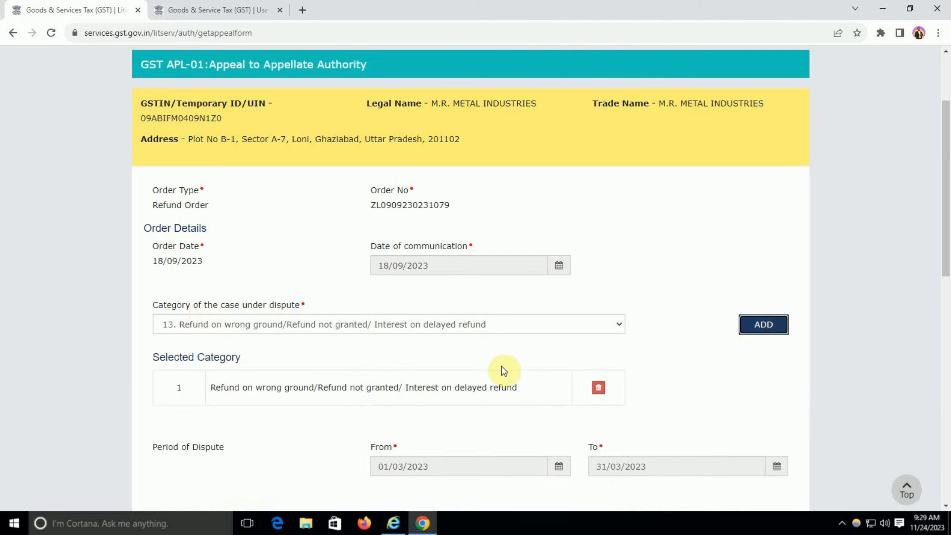
Review the annexure and supporting document upload sections, including the allowed formats, file size and document limit.
{"action": "scroll", "coordinate": [144, 255], "scroll_direction": "down", "scroll_amount": 2}
{"action": "scroll", "coordinate": [311, 306], "scroll_direction": "down", "scroll_amount": 3}
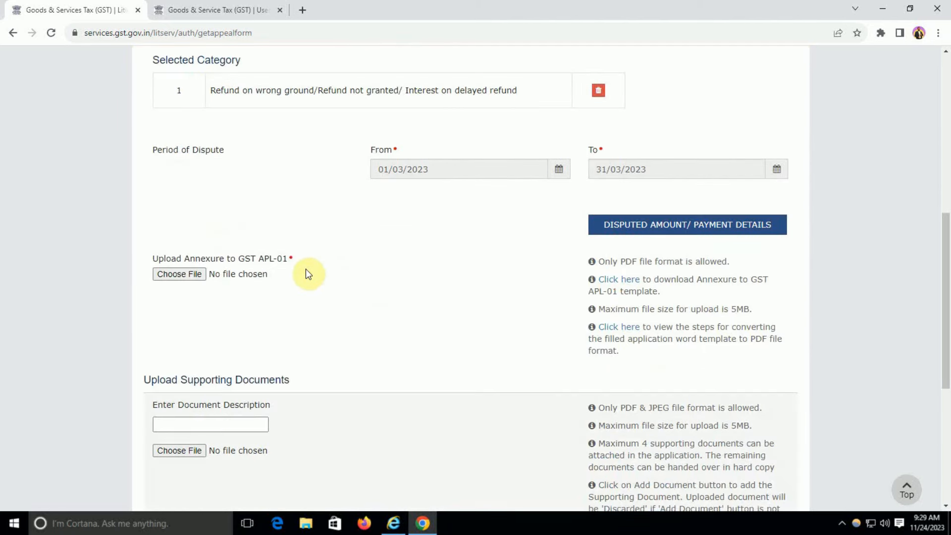
{"action": "scroll", "coordinate": [306, 267], "scroll_direction": "down", "scroll_amount": 2}
{"action": "scroll", "coordinate": [308, 268], "scroll_direction": "up", "scroll_amount": 2}
{"action": "scroll", "coordinate": [232, 327], "scroll_direction": "down", "scroll_amount": 2}
{"action": "scroll", "coordinate": [233, 329], "scroll_direction": "down", "scroll_amount": 2}
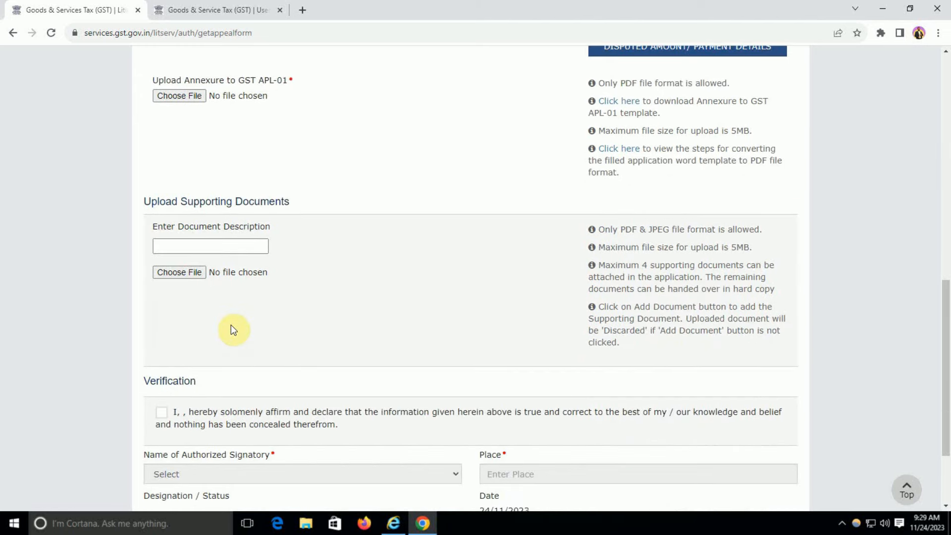
{"action": "left_click_drag", "start_coordinate": [640, 265], "coordinate": [763, 266]}
{"action": "left_click", "coordinate": [555, 268]}
{"action": "left_click_drag", "start_coordinate": [602, 248], "coordinate": [715, 248]}
{"action": "left_click", "coordinate": [690, 263]}
Download the Annexure to GST APL-01 template and open AplAnnexureTemplateRO.docx in Word.
{"action": "scroll", "coordinate": [371, 301], "scroll_direction": "up", "scroll_amount": 3}
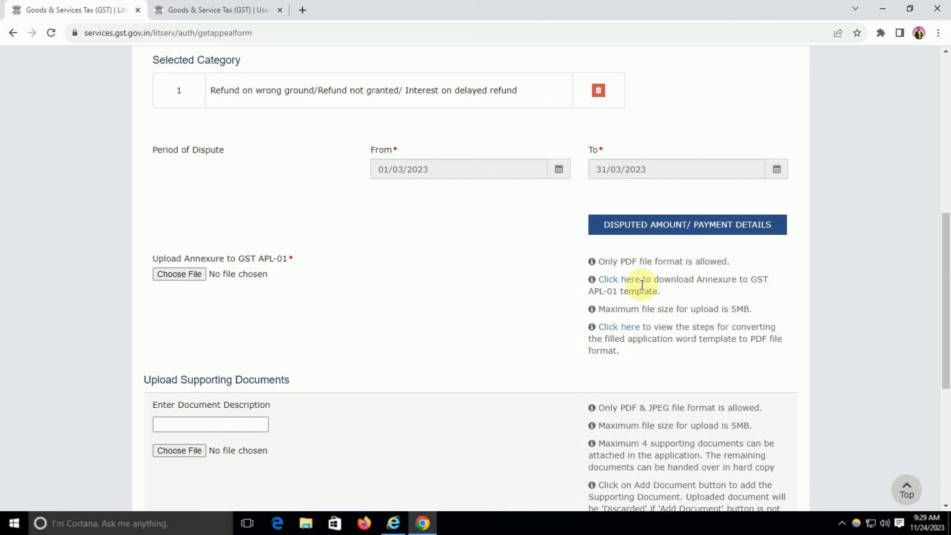
{"action": "left_click", "coordinate": [612, 283]}
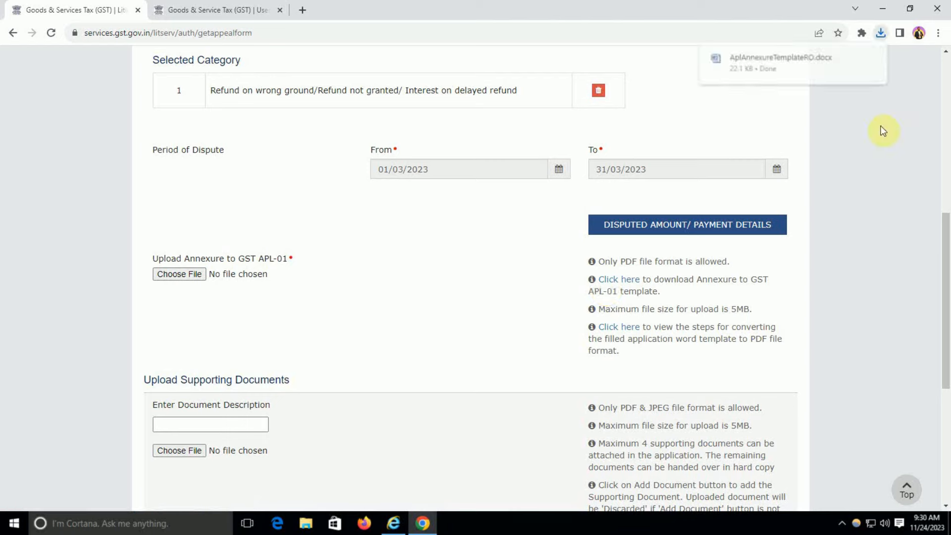
{"action": "left_click", "coordinate": [790, 59]}
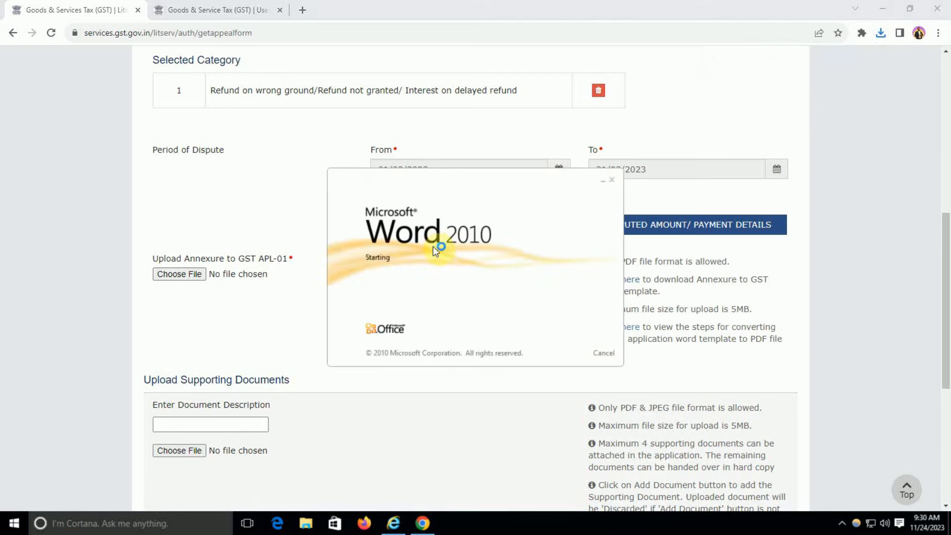
{"action": "left_click", "coordinate": [380, 35]}
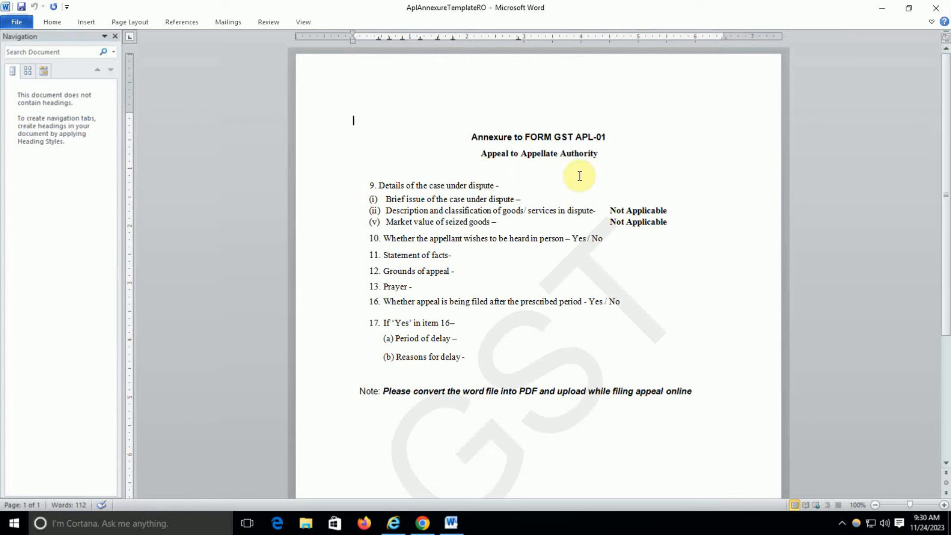
Review the annexure template's items from details of the case under dispute to reasons for delay, and close the document.
{"action": "left_click", "coordinate": [513, 184]}
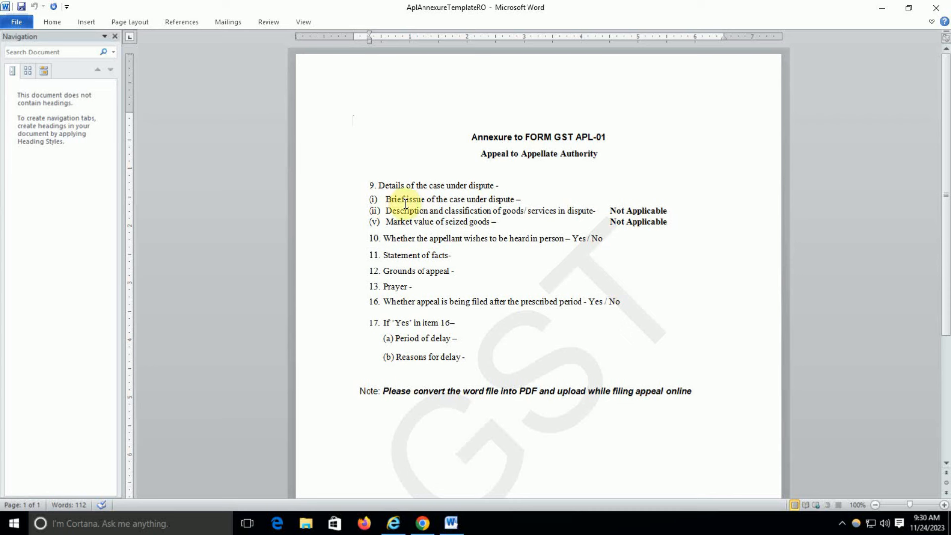
{"action": "left_click", "coordinate": [534, 200]}
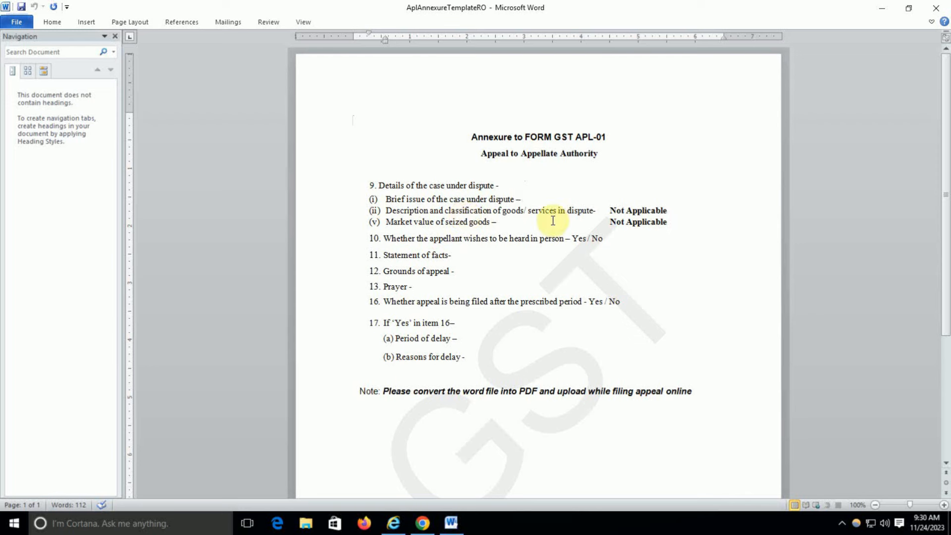
{"action": "left_click", "coordinate": [600, 210]}
{"action": "left_click", "coordinate": [603, 221]}
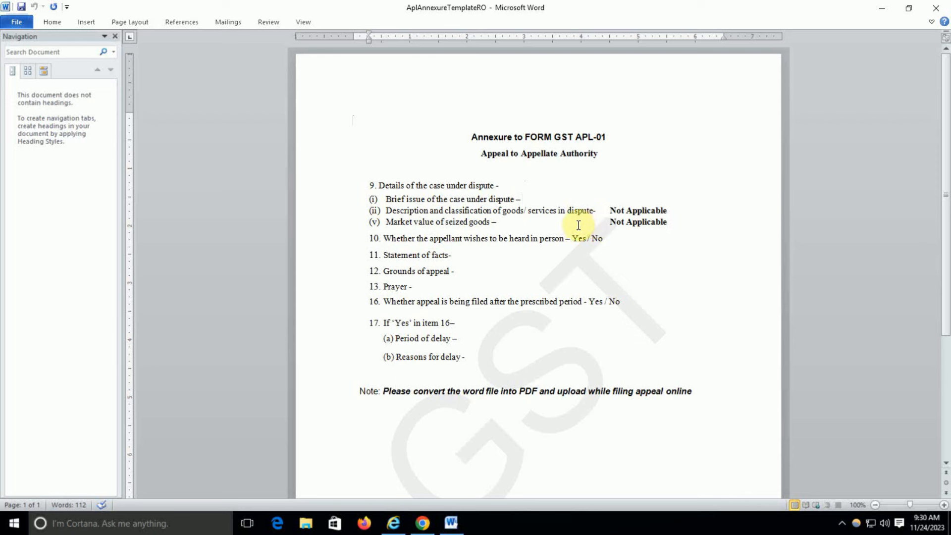
{"action": "left_click", "coordinate": [527, 270]}
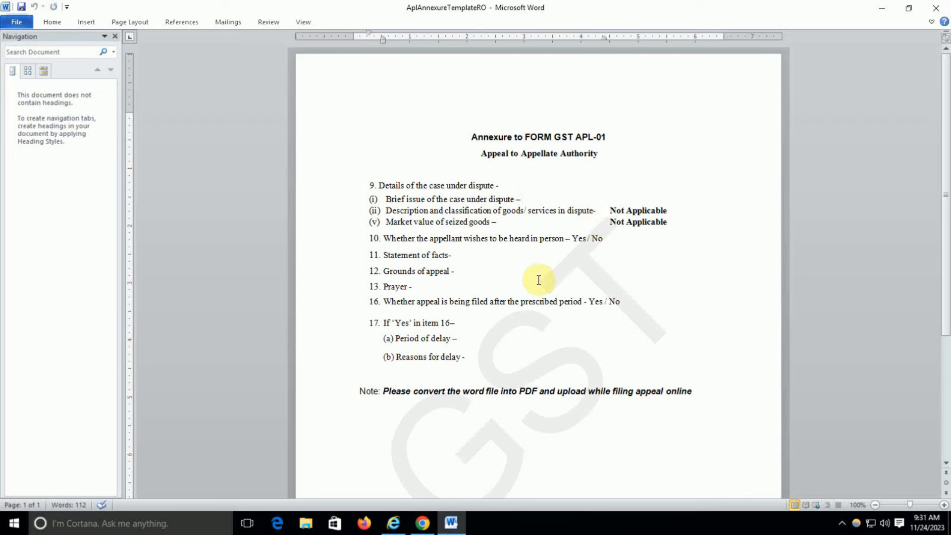
{"action": "left_click", "coordinate": [487, 256]}
{"action": "left_click", "coordinate": [485, 267]}
{"action": "left_click", "coordinate": [460, 285]}
{"action": "left_click", "coordinate": [465, 326]}
{"action": "left_click", "coordinate": [458, 337]}
{"action": "left_click", "coordinate": [474, 358]}
{"action": "left_click_drag", "start_coordinate": [462, 141], "coordinate": [623, 373]}
{"action": "left_click", "coordinate": [516, 342]}
{"action": "scroll", "coordinate": [485, 285], "scroll_direction": "down", "scroll_amount": 2}
{"action": "scroll", "coordinate": [492, 293], "scroll_direction": "up", "scroll_amount": 2}
{"action": "left_click", "coordinate": [936, 8]}
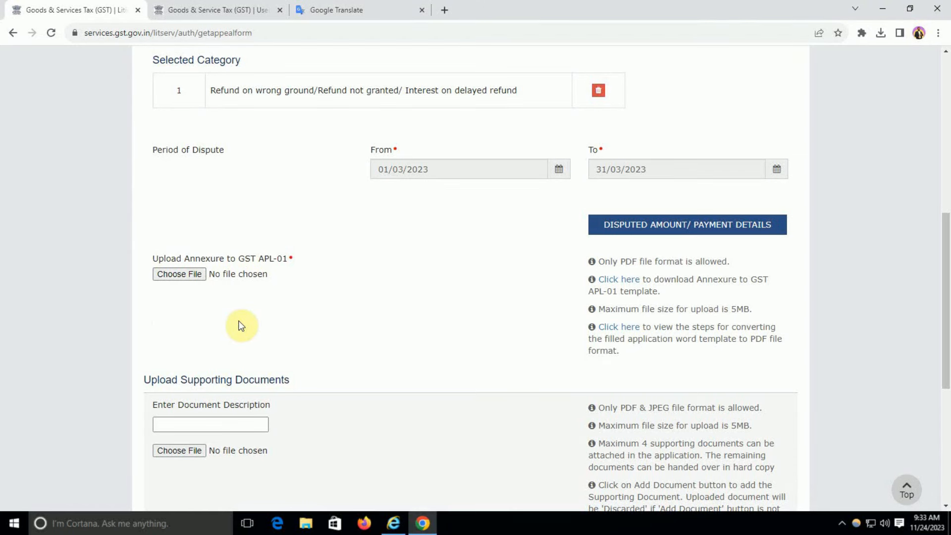
Look over the rest of the appeal form and open its Disputed Amount/Payment Details page.
{"action": "scroll", "coordinate": [253, 292], "scroll_direction": "down", "scroll_amount": 3}
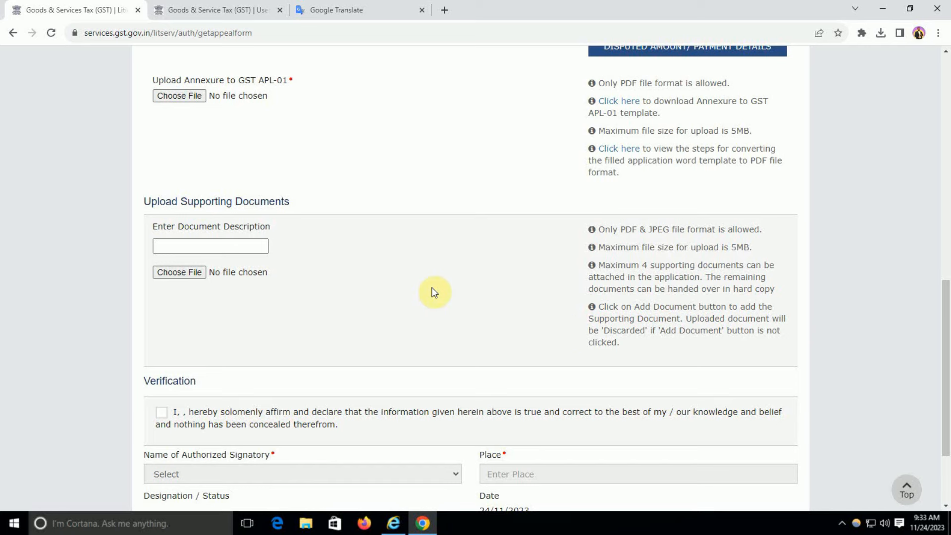
{"action": "scroll", "coordinate": [434, 292], "scroll_direction": "down", "scroll_amount": 2}
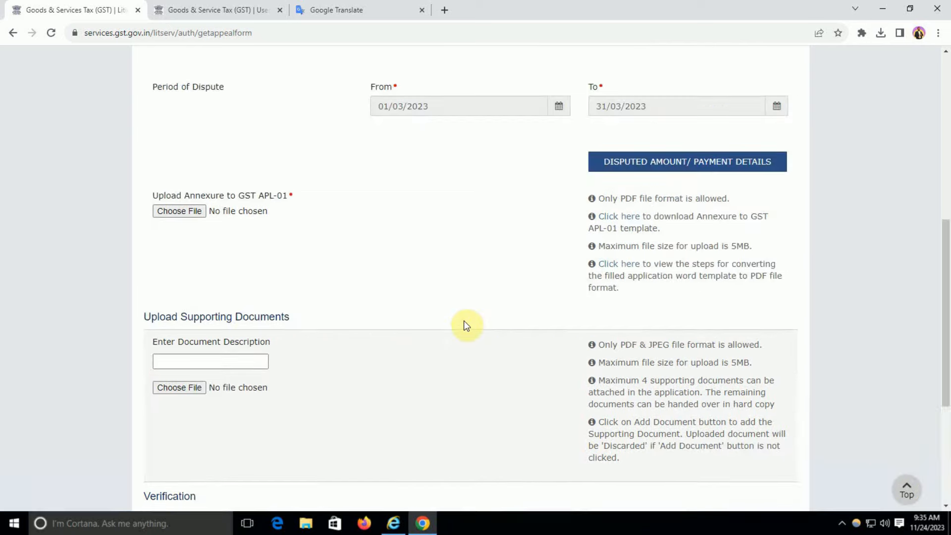
{"action": "scroll", "coordinate": [463, 319], "scroll_direction": "down", "scroll_amount": 3}
{"action": "scroll", "coordinate": [464, 320], "scroll_direction": "up", "scroll_amount": 3}
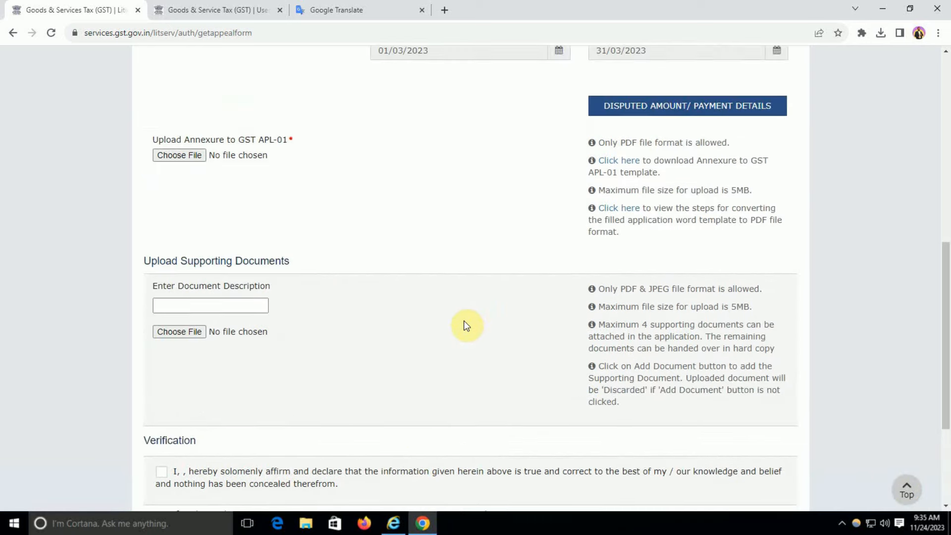
{"action": "scroll", "coordinate": [464, 322], "scroll_direction": "up", "scroll_amount": 3}
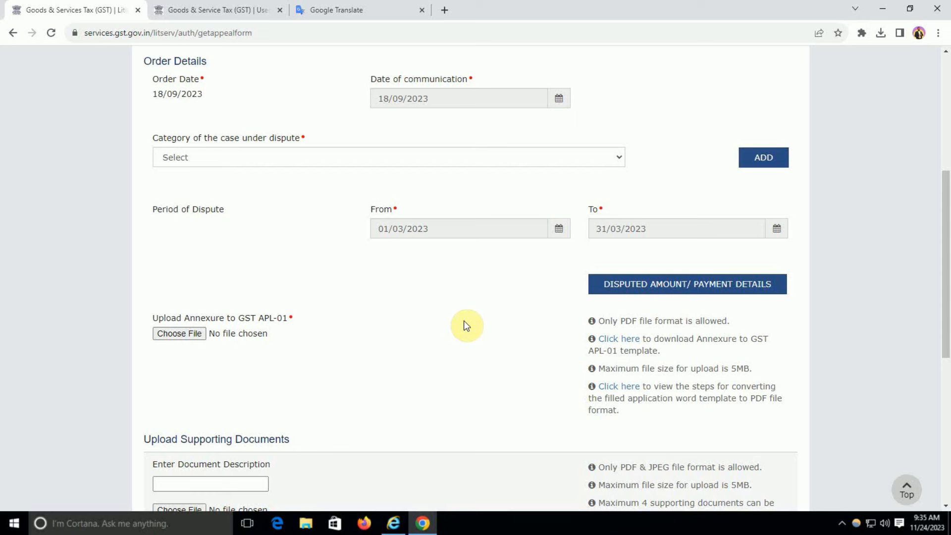
{"action": "scroll", "coordinate": [464, 322], "scroll_direction": "up", "scroll_amount": 1}
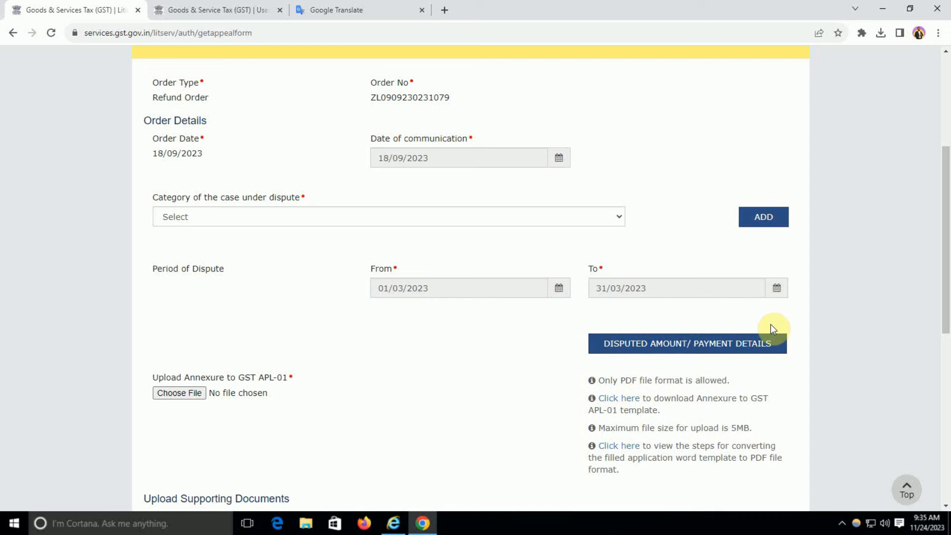
{"action": "left_click", "coordinate": [646, 343]}
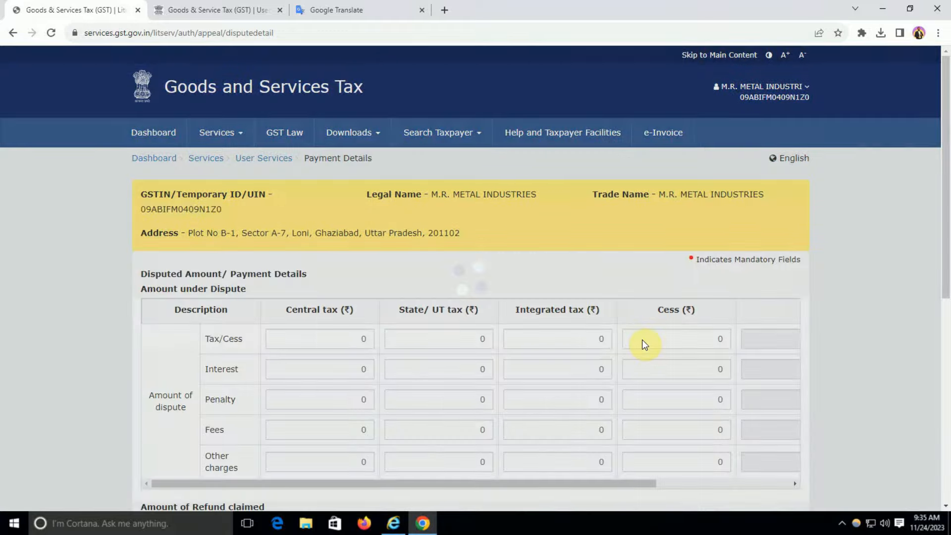
Examine the Amount under Dispute and Amount of Refund claimed tables on the payment details page.
{"action": "scroll", "coordinate": [340, 313], "scroll_direction": "down", "scroll_amount": 3}
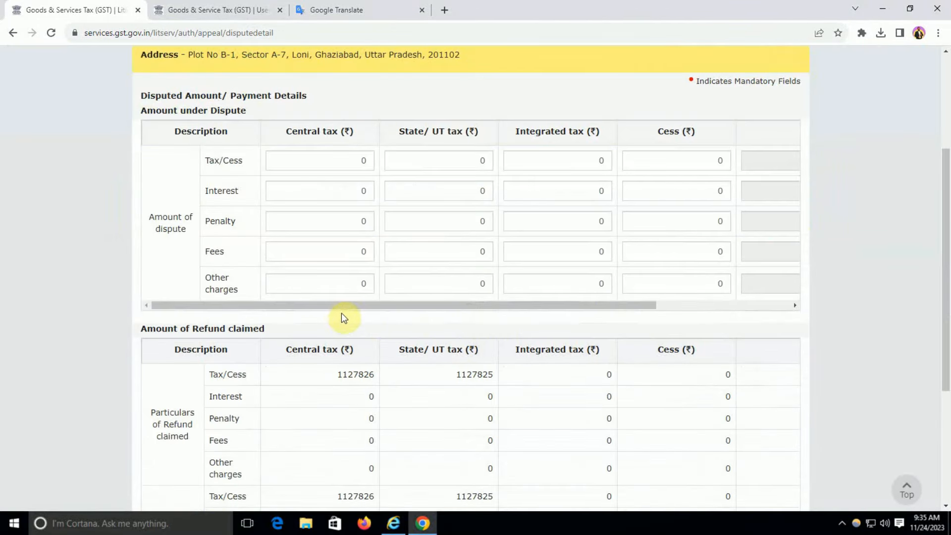
{"action": "scroll", "coordinate": [376, 329], "scroll_direction": "up", "scroll_amount": 2}
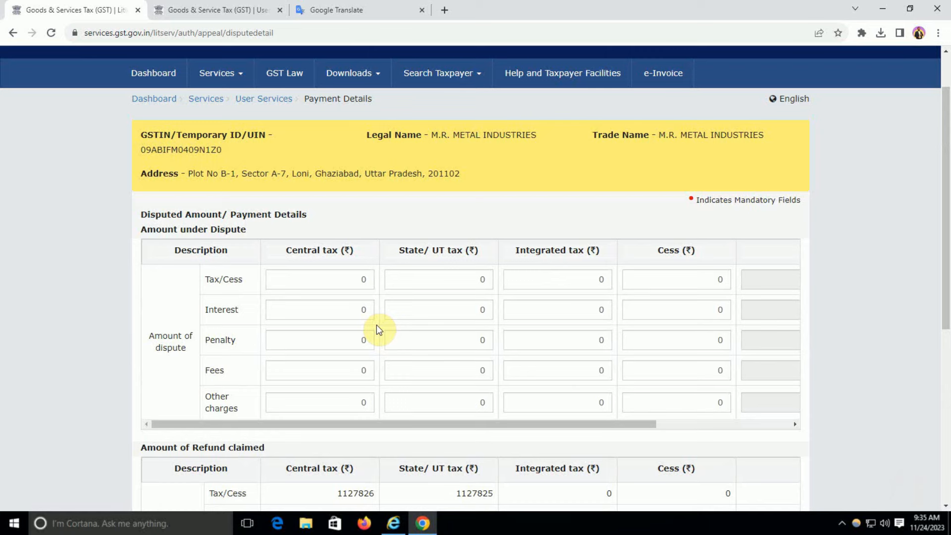
{"action": "scroll", "coordinate": [377, 326], "scroll_direction": "down", "scroll_amount": 2}
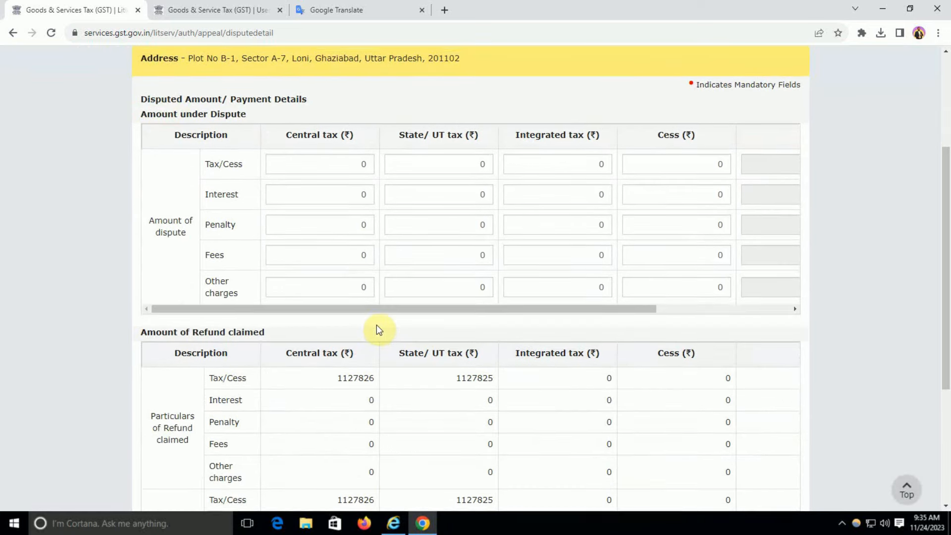
{"action": "scroll", "coordinate": [376, 330], "scroll_direction": "up", "scroll_amount": 2}
{"action": "left_click_drag", "start_coordinate": [605, 423], "coordinate": [548, 440]}
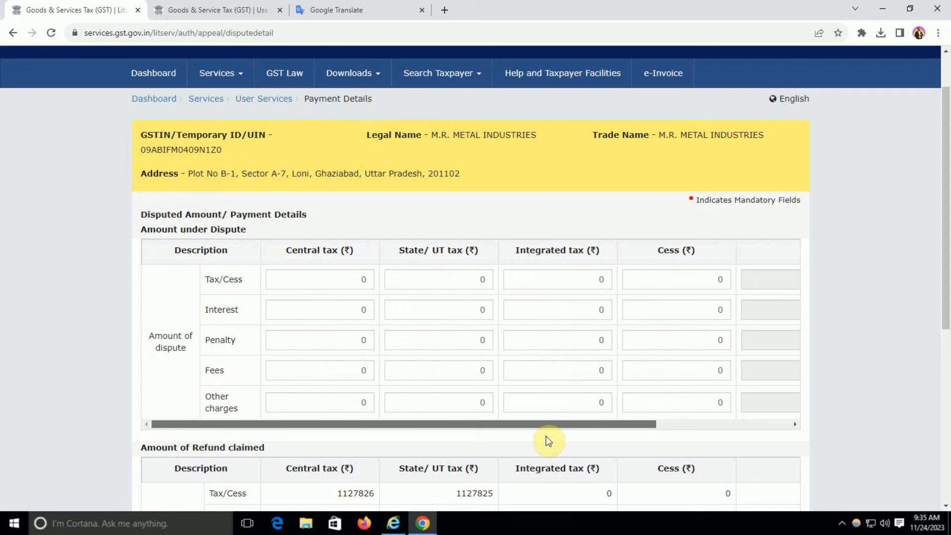
{"action": "left_click_drag", "start_coordinate": [147, 229], "coordinate": [302, 301]}
{"action": "left_click", "coordinate": [421, 245]}
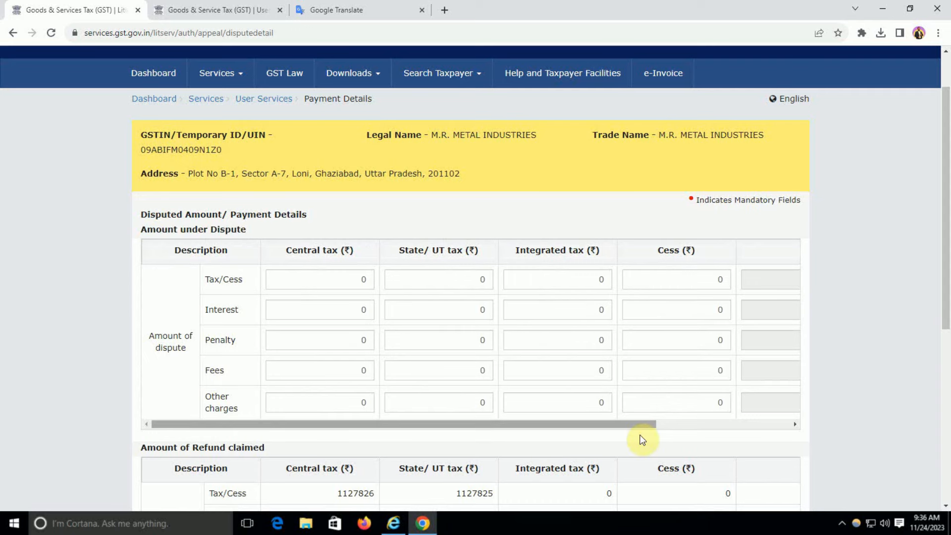
Compare the particulars of refund claimed and refund granted with the amount of dispute fields, and return to the appeal form.
{"action": "scroll", "coordinate": [272, 299], "scroll_direction": "down", "scroll_amount": 7}
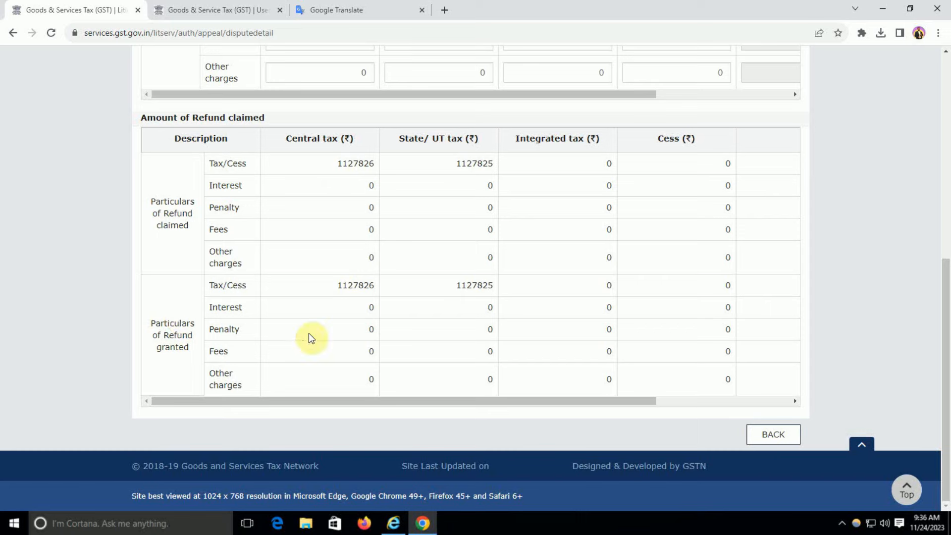
{"action": "scroll", "coordinate": [404, 329], "scroll_direction": "up", "scroll_amount": 6}
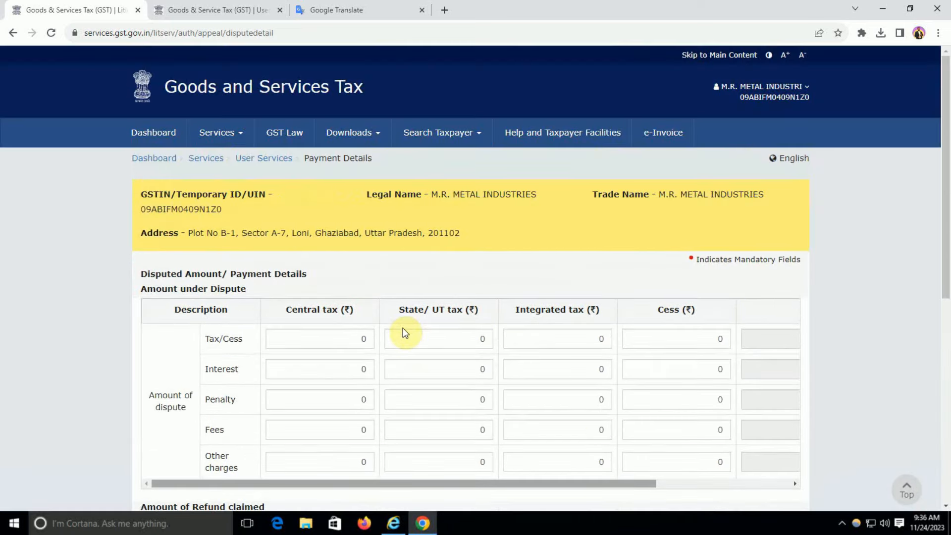
{"action": "scroll", "coordinate": [401, 324], "scroll_direction": "down", "scroll_amount": 2}
{"action": "scroll", "coordinate": [400, 327], "scroll_direction": "down", "scroll_amount": 4}
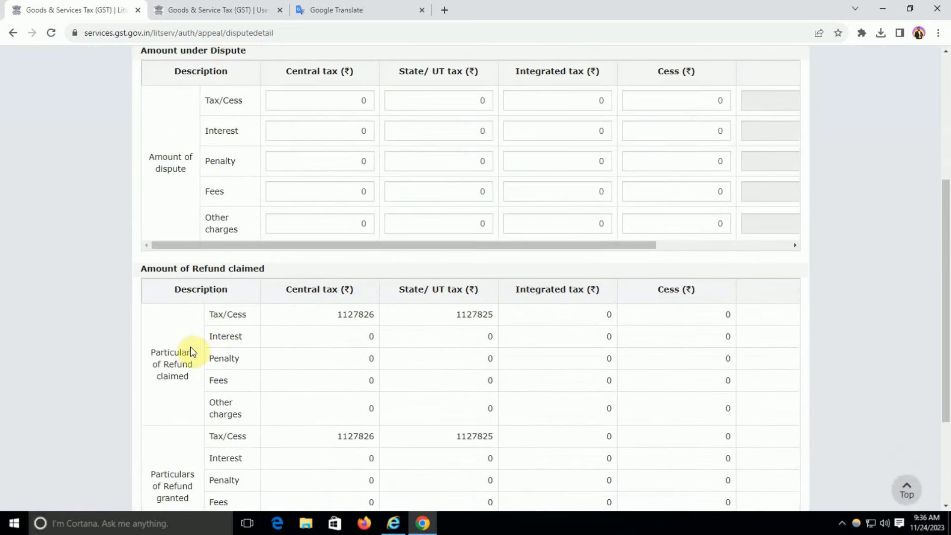
{"action": "scroll", "coordinate": [718, 372], "scroll_direction": "up", "scroll_amount": 2}
{"action": "scroll", "coordinate": [730, 373], "scroll_direction": "down", "scroll_amount": 4}
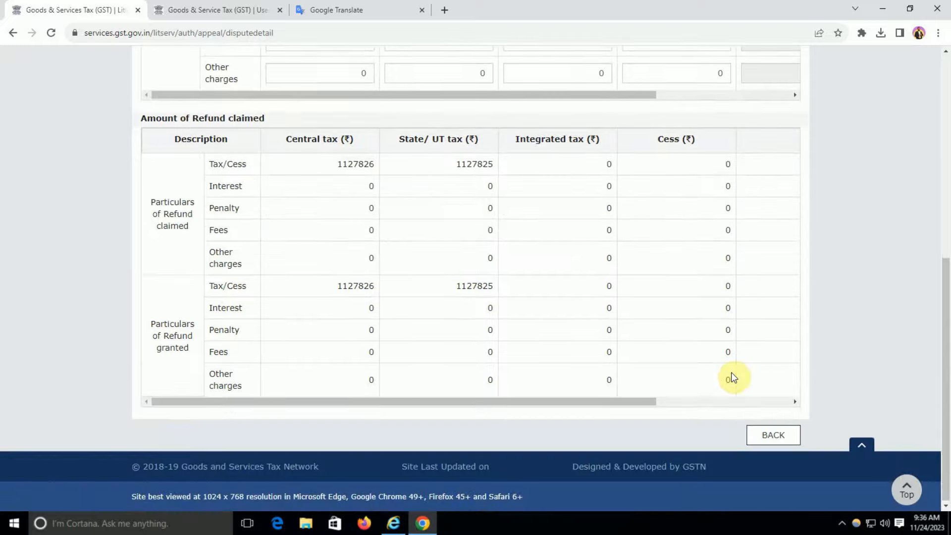
{"action": "scroll", "coordinate": [718, 371], "scroll_direction": "up", "scroll_amount": 7}
{"action": "scroll", "coordinate": [722, 376], "scroll_direction": "down", "scroll_amount": 10}
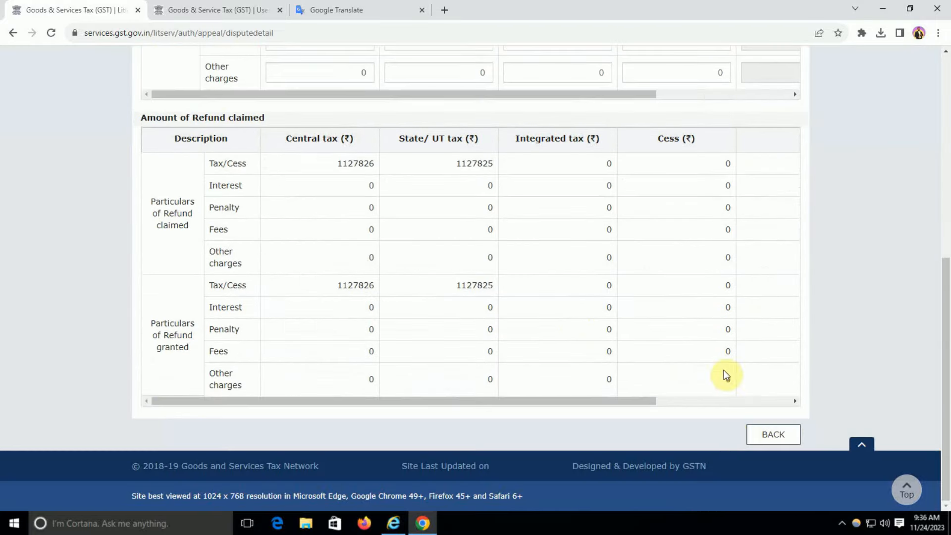
{"action": "left_click", "coordinate": [747, 432]}
Review the GST APL-01 appeal form's order details, annexure upload, supporting documents and verification sections.
{"action": "scroll", "coordinate": [615, 338], "scroll_direction": "down", "scroll_amount": 5}
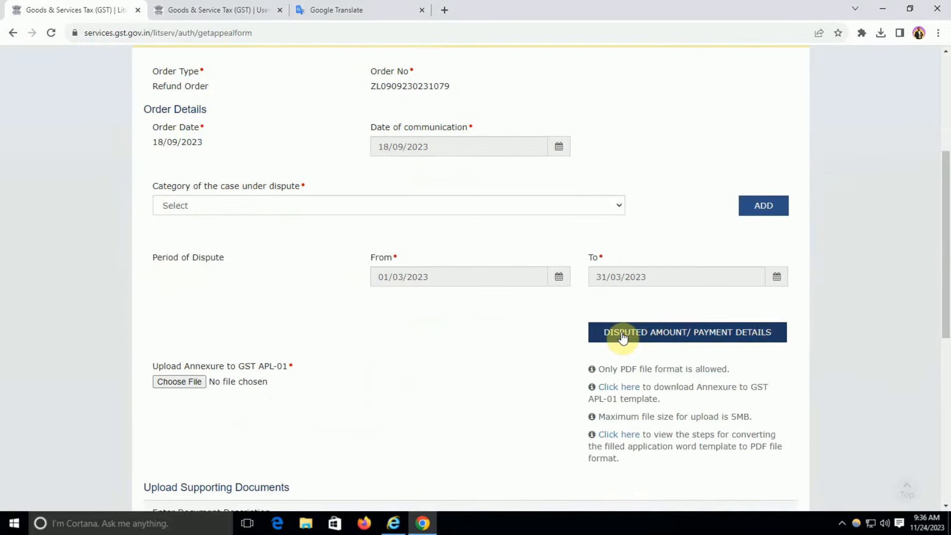
{"action": "scroll", "coordinate": [511, 347], "scroll_direction": "down", "scroll_amount": 2}
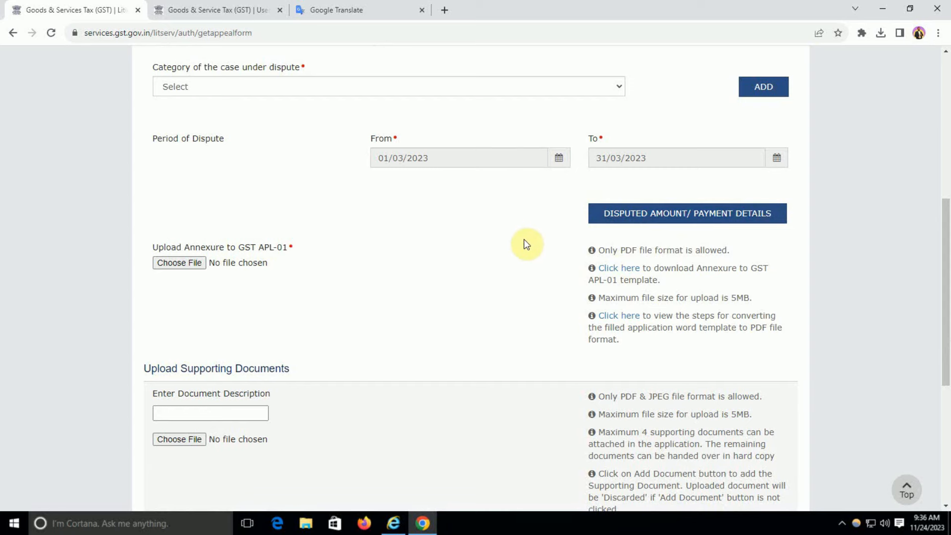
{"action": "scroll", "coordinate": [588, 254], "scroll_direction": "down", "scroll_amount": 5}
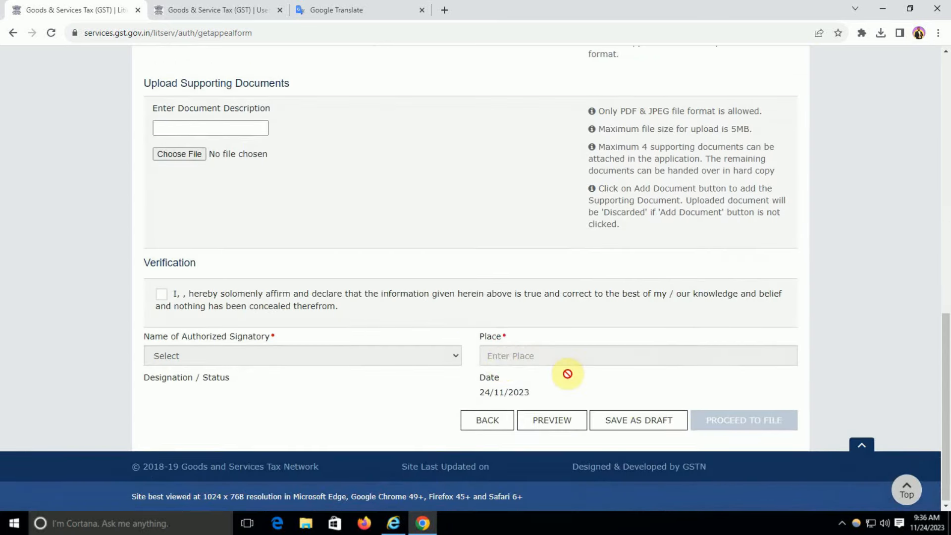
{"action": "scroll", "coordinate": [567, 373], "scroll_direction": "up", "scroll_amount": 8}
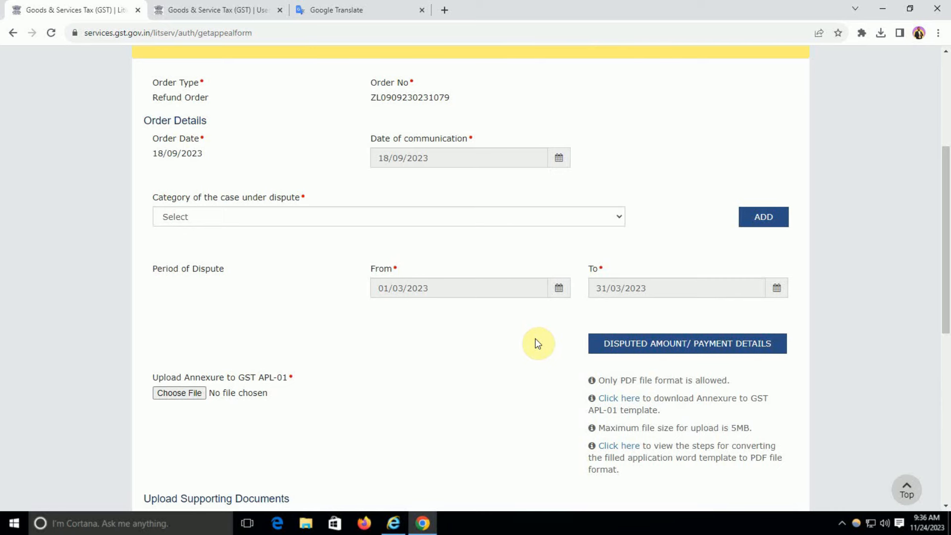
{"action": "scroll", "coordinate": [537, 342], "scroll_direction": "up", "scroll_amount": 5}
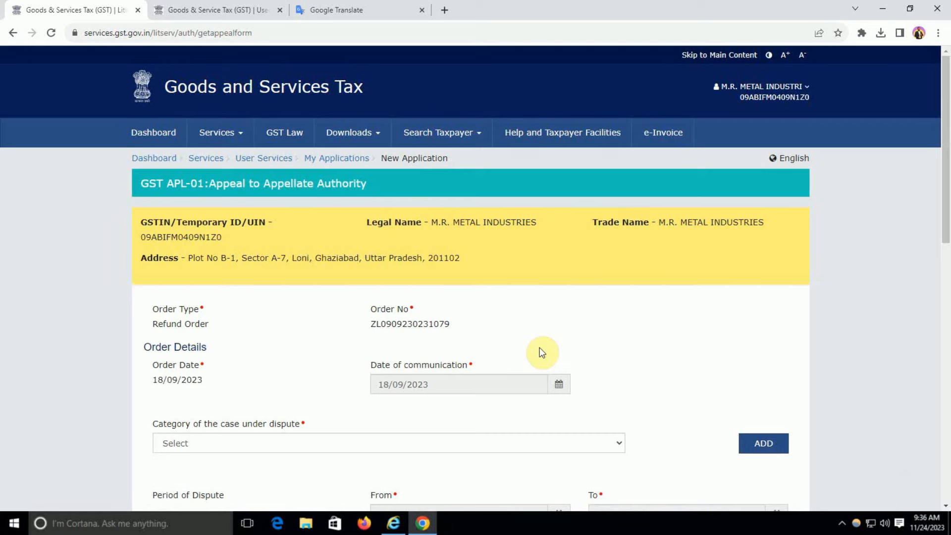
Search My Applications for Appeal to Appellate Authority applications dated from 01/11/2023 to 24/11/2023.
{"action": "left_click", "coordinate": [342, 157]}
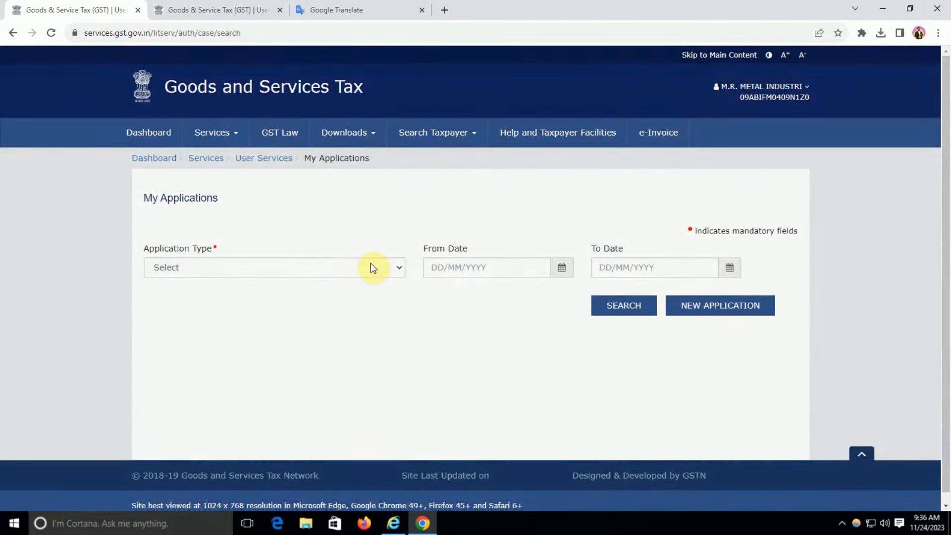
{"action": "left_click", "coordinate": [371, 265]}
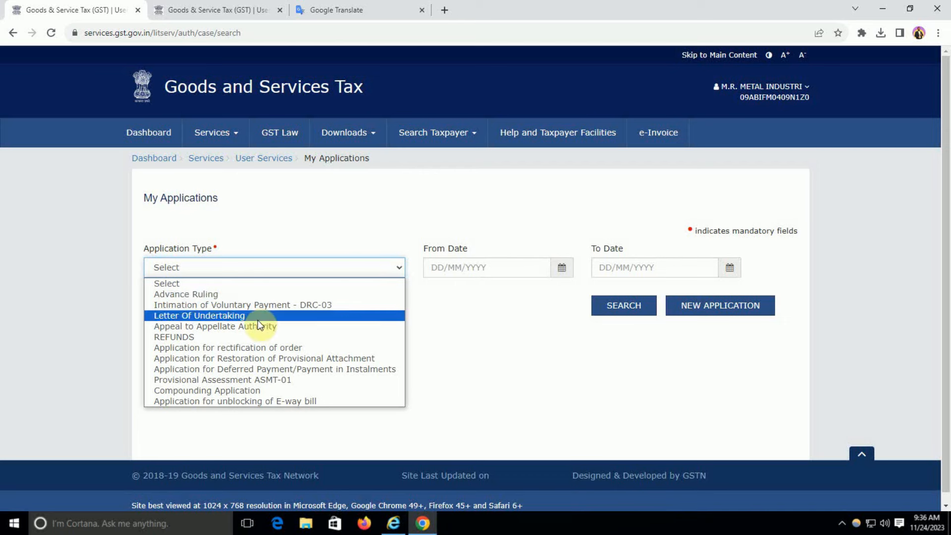
{"action": "left_click", "coordinate": [202, 326]}
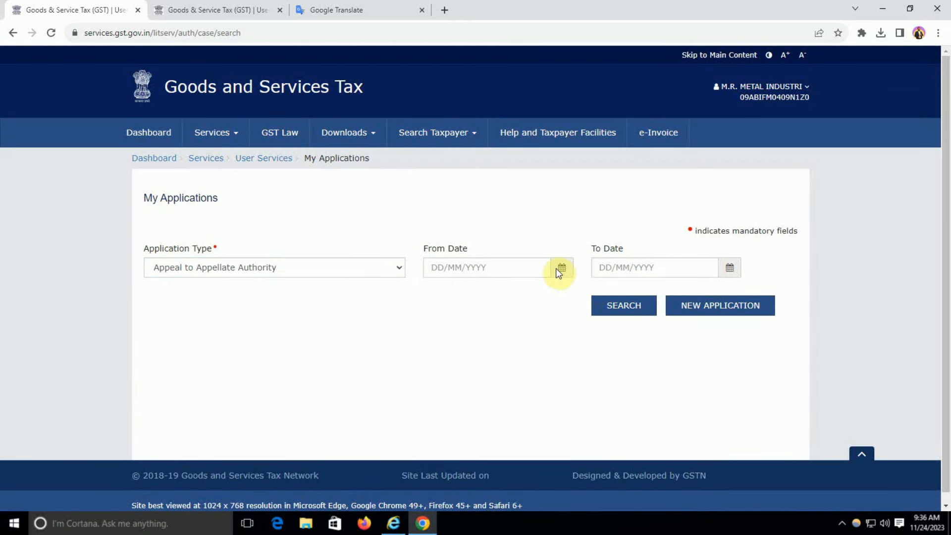
{"action": "left_click", "coordinate": [495, 268]}
{"action": "left_click", "coordinate": [473, 255]}
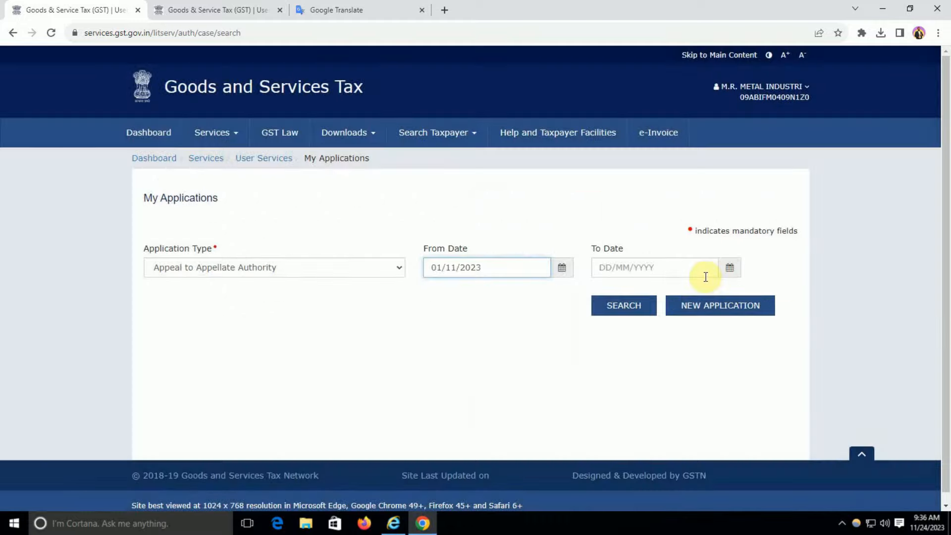
{"action": "left_click", "coordinate": [729, 268]}
{"action": "left_click", "coordinate": [520, 333]}
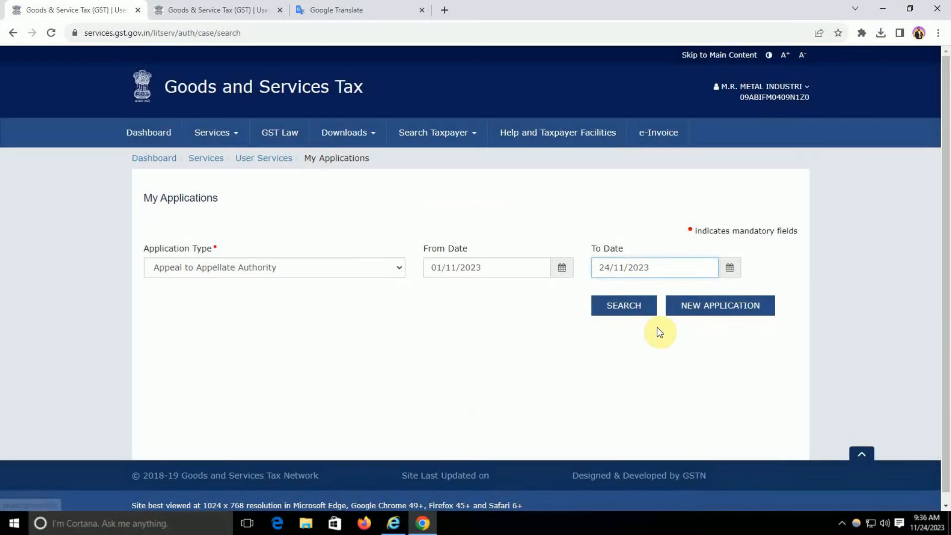
{"action": "left_click", "coordinate": [621, 304]}
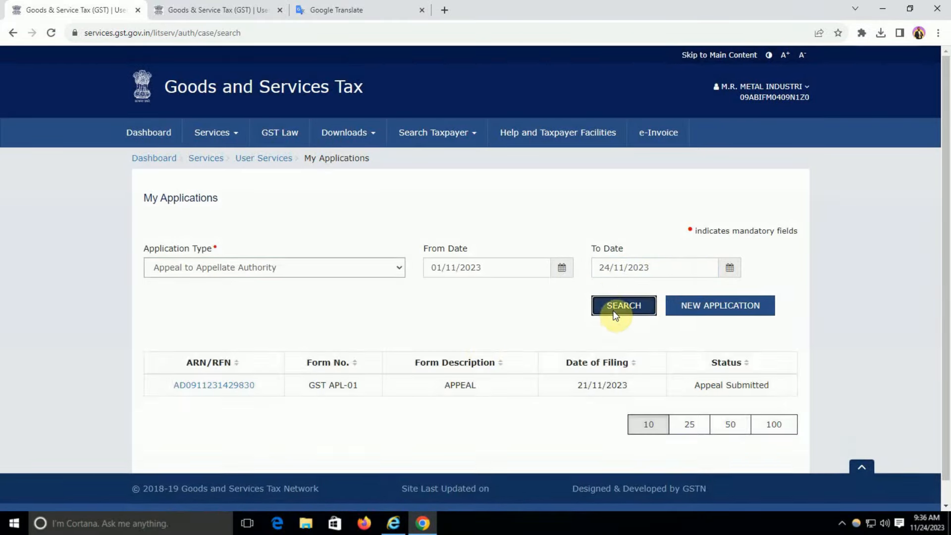
Open the submitted GST APL-01 appeal's case details and examine its filed documents, order under appeal and pre-deposit tables.
{"action": "scroll", "coordinate": [482, 355], "scroll_direction": "down", "scroll_amount": 1}
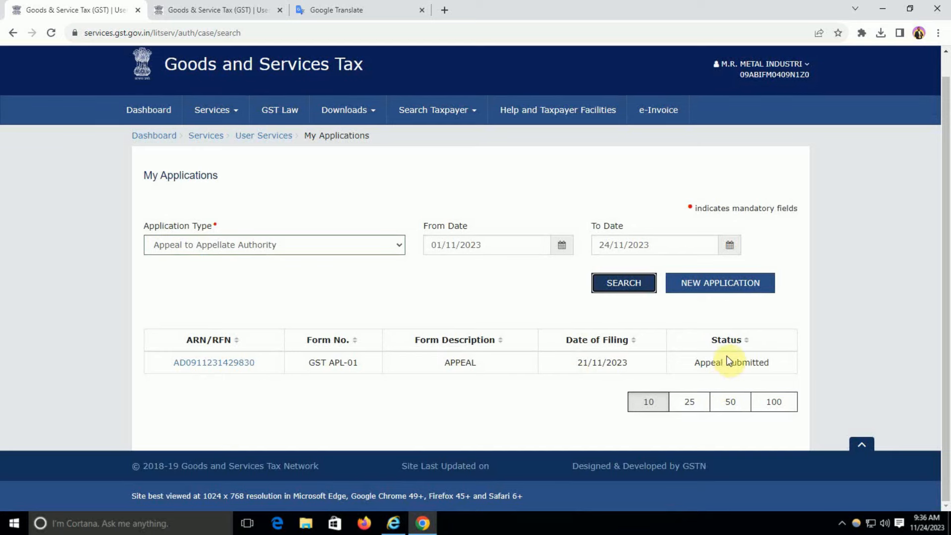
{"action": "left_click", "coordinate": [233, 364]}
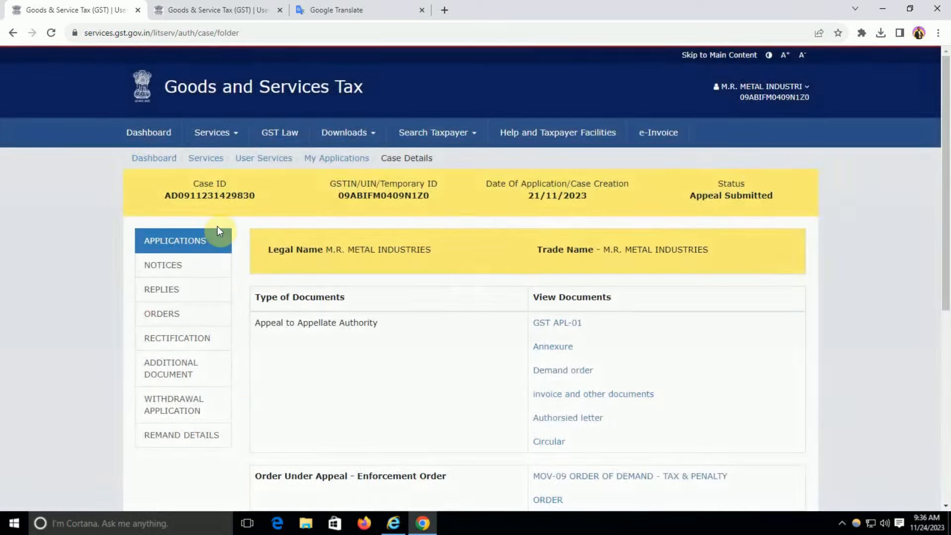
{"action": "scroll", "coordinate": [641, 344], "scroll_direction": "down", "scroll_amount": 7}
{"action": "scroll", "coordinate": [641, 344], "scroll_direction": "up", "scroll_amount": 5}
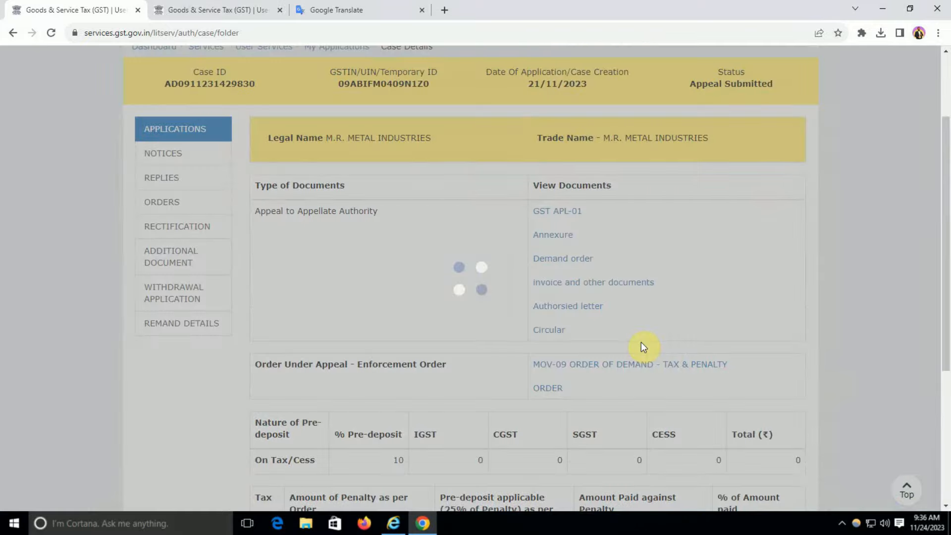
{"action": "scroll", "coordinate": [641, 342], "scroll_direction": "up", "scroll_amount": 2}
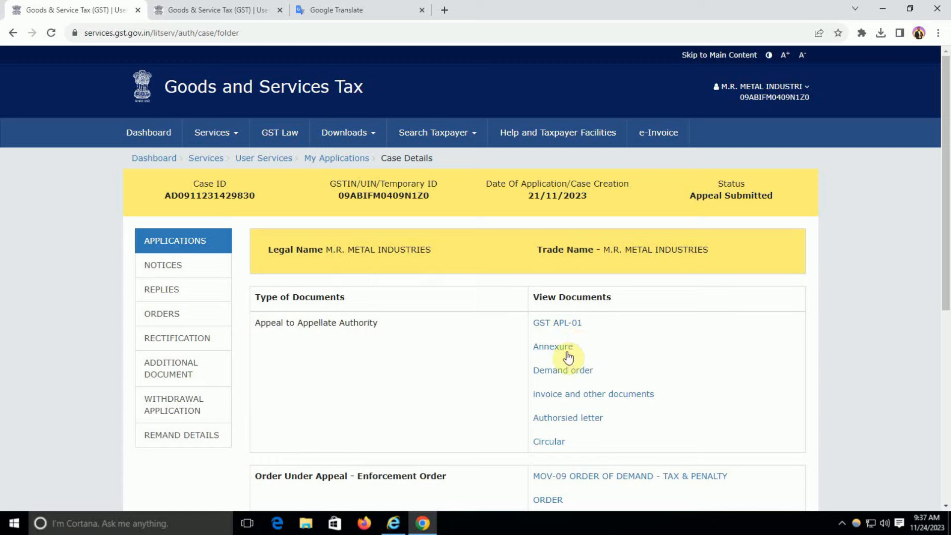
{"action": "scroll", "coordinate": [570, 435], "scroll_direction": "down", "scroll_amount": 5}
{"action": "scroll", "coordinate": [492, 354], "scroll_direction": "down", "scroll_amount": 3}
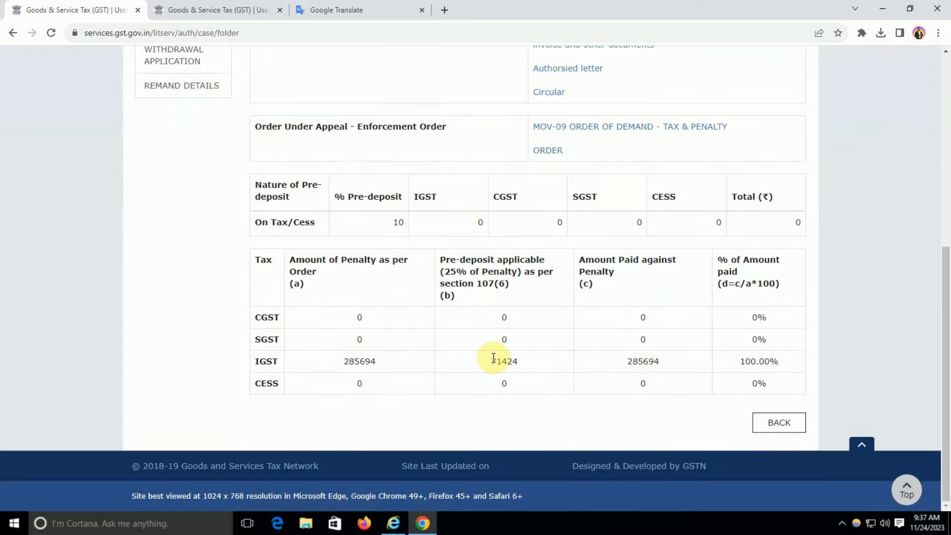
{"action": "scroll", "coordinate": [489, 352], "scroll_direction": "up", "scroll_amount": 7}
Check the Notices, Replies and Rectification sections of the appeal case.
{"action": "left_click", "coordinate": [193, 268]}
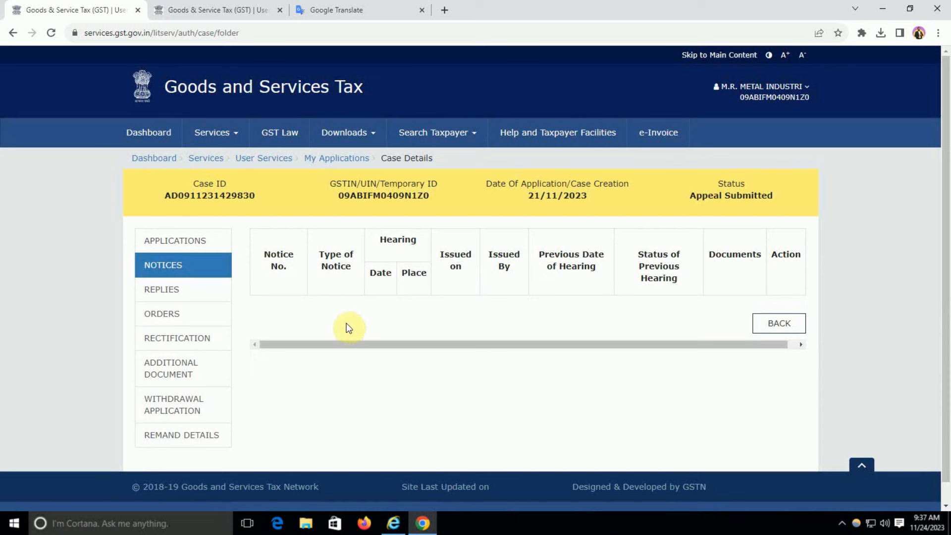
{"action": "left_click", "coordinate": [187, 296]}
{"action": "left_click", "coordinate": [174, 339]}
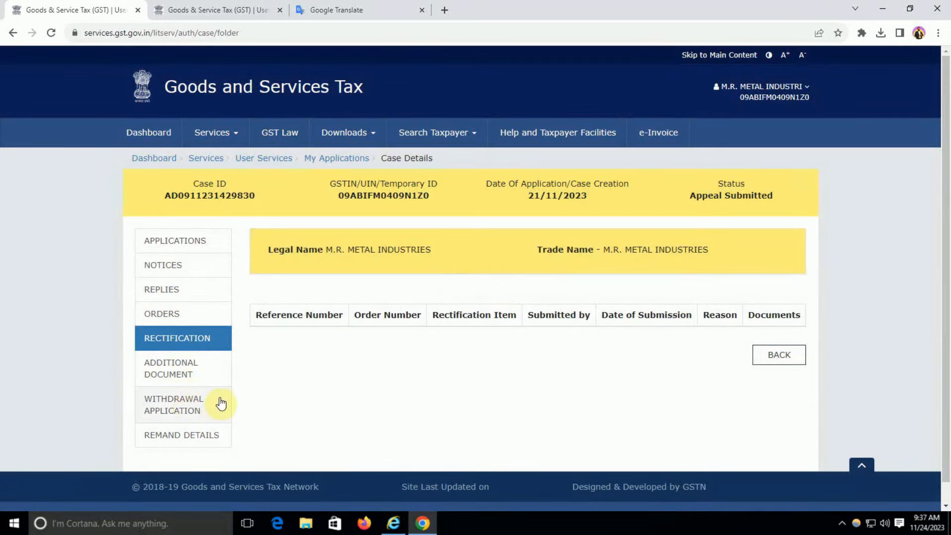
View the appeal's withdrawal application options and remand details, and return to the dashboard.
{"action": "left_click", "coordinate": [188, 407]}
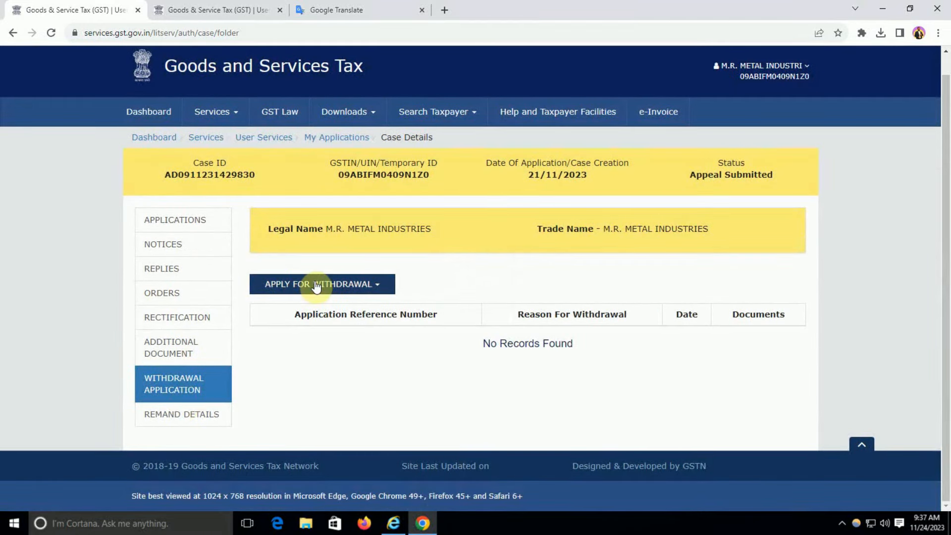
{"action": "left_click", "coordinate": [391, 286]}
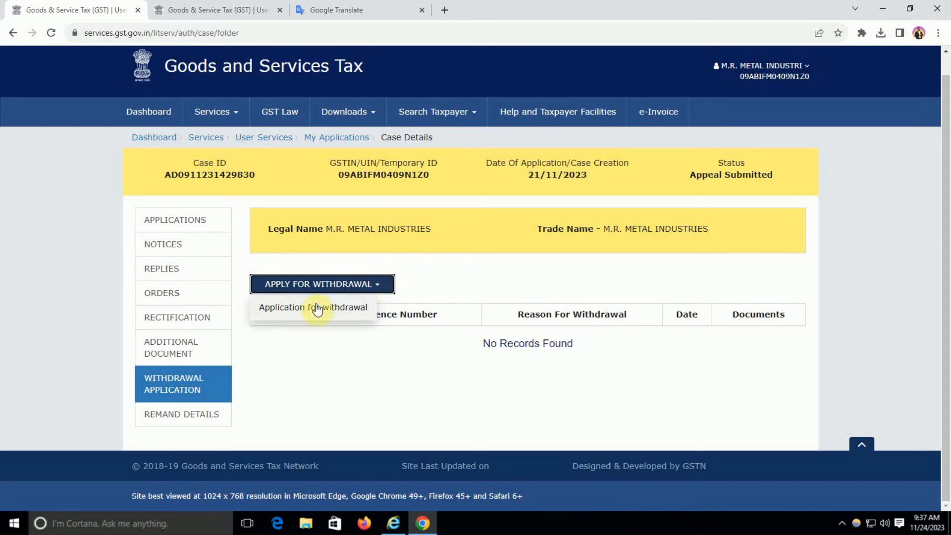
{"action": "left_click", "coordinate": [299, 383]}
{"action": "left_click", "coordinate": [206, 429]}
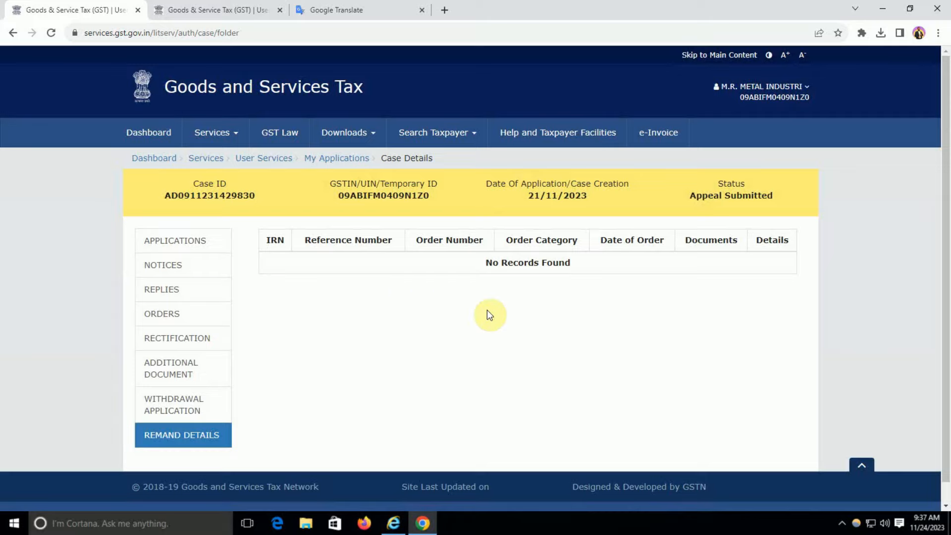
{"action": "left_click", "coordinate": [141, 159]}
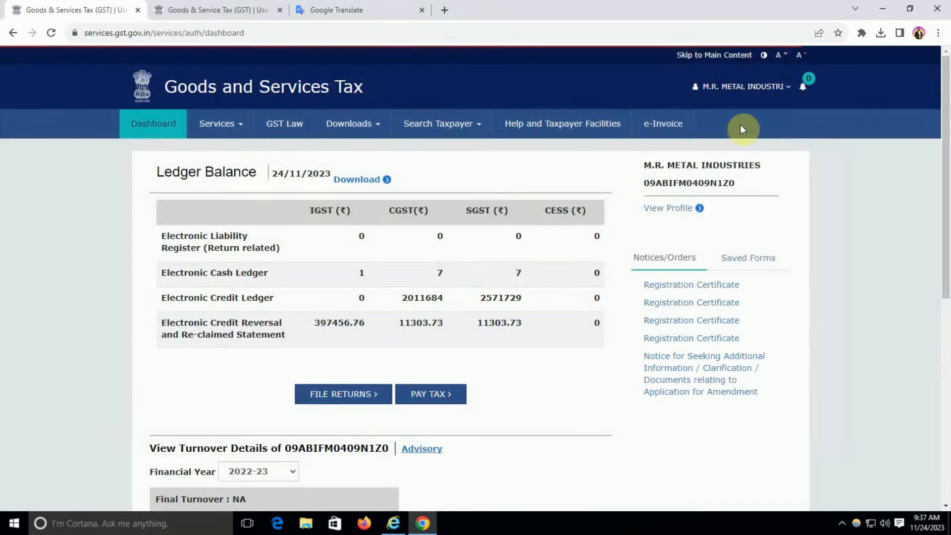